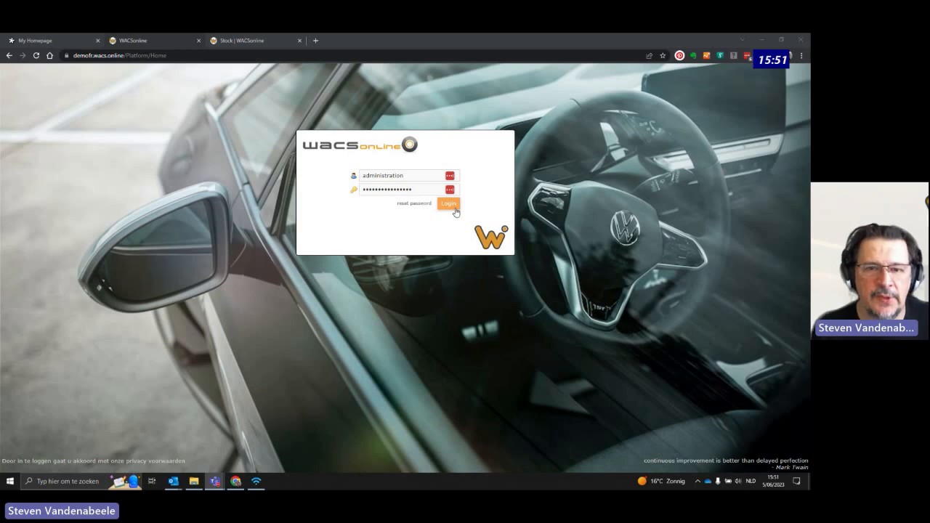
# Log in with the prefilled account and open the vehicle list from the base data
pyautogui.click(450, 208)
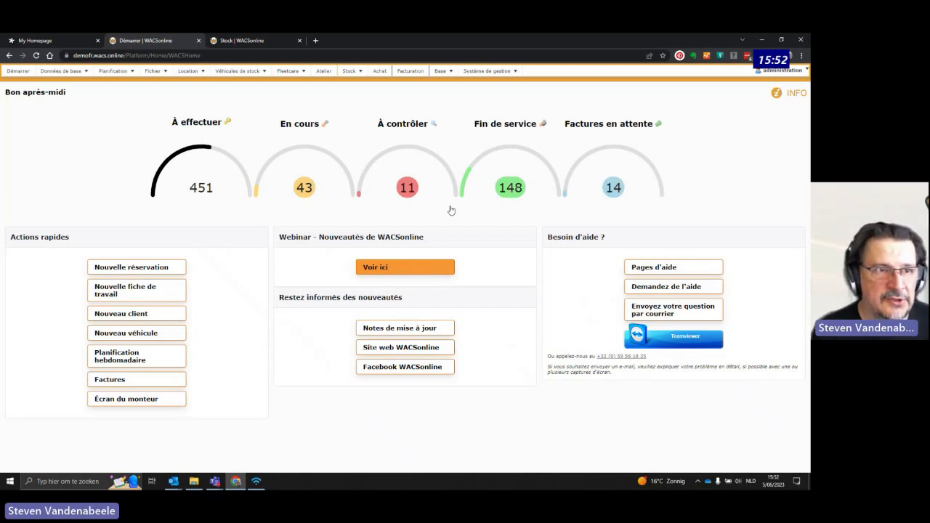
pyautogui.moveTo(81, 72)
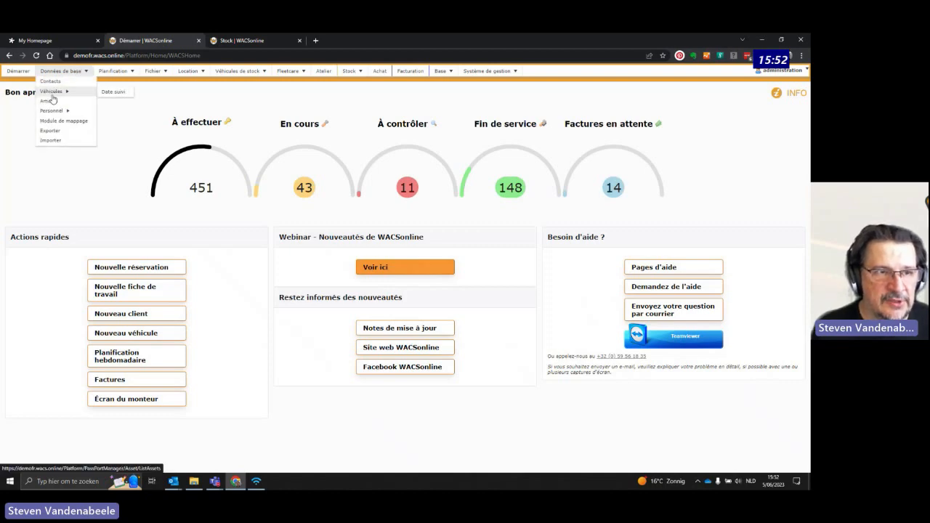
pyautogui.click(50, 95)
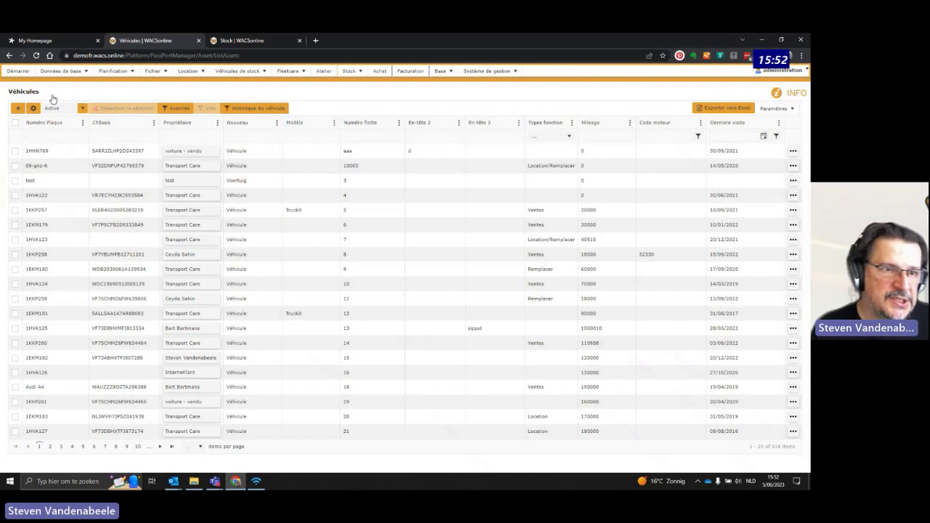
# Filter the vehicle list by plate number "1hsp" and open the matching Citroën C4 Picasso record
pyautogui.click(58, 136)
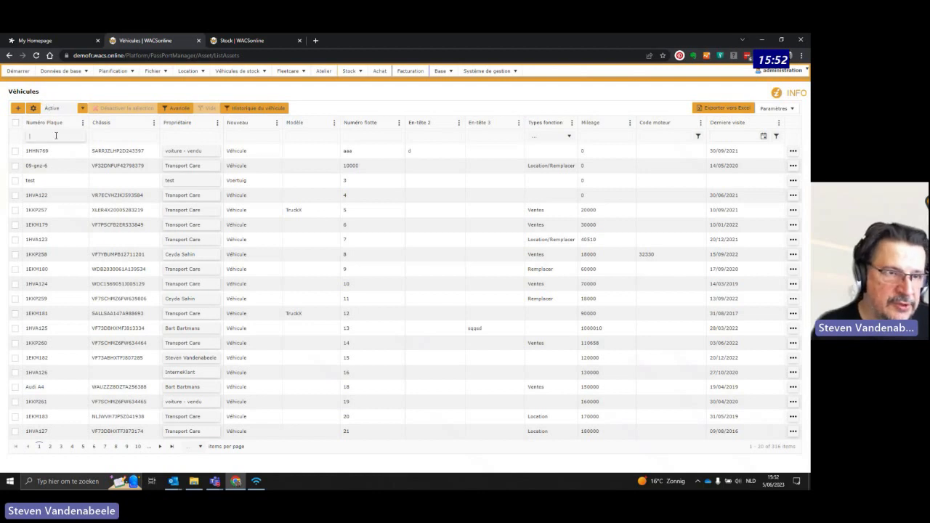
pyautogui.write('1hva')
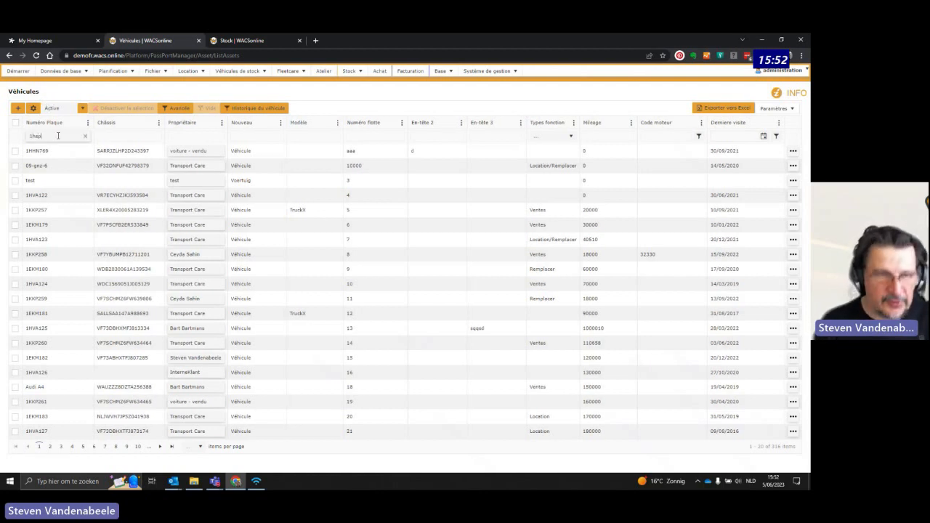
pyautogui.press('Return')
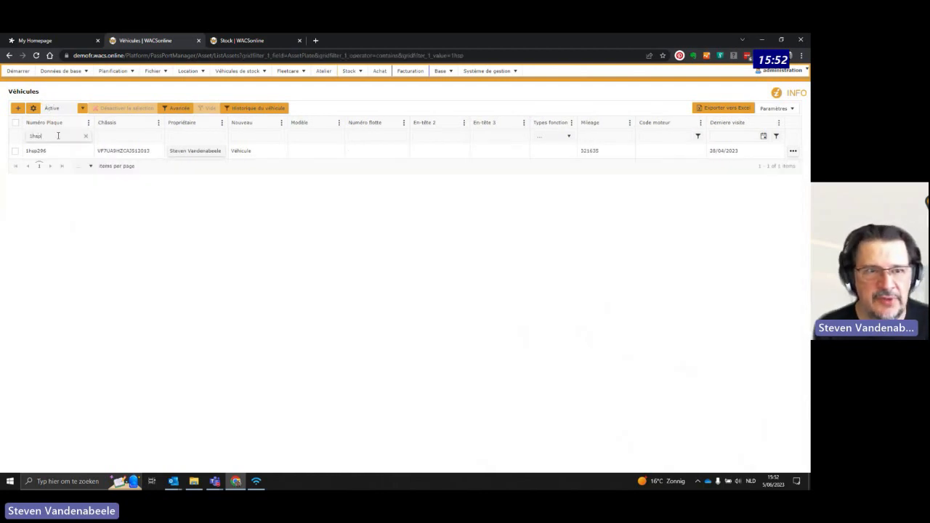
pyautogui.doubleClick(254, 151)
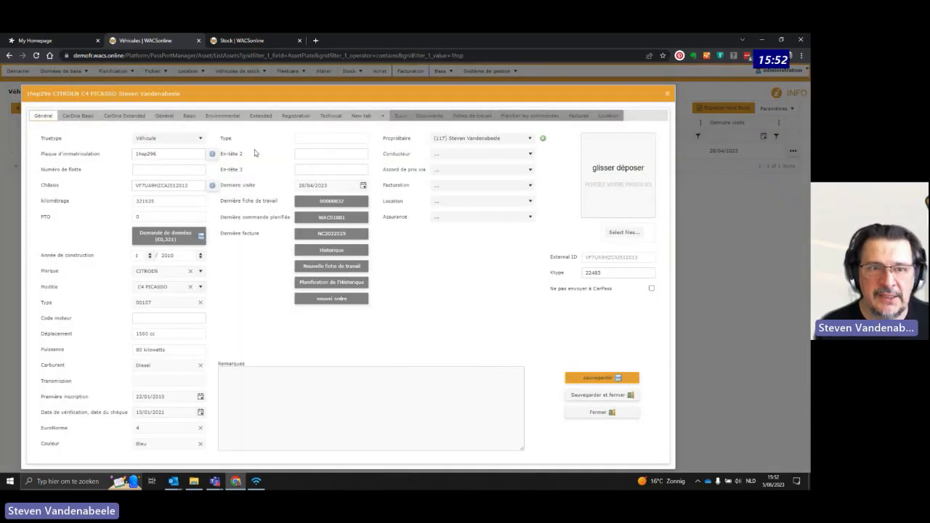
# Set the vehicle's type to Ventes and highlight its chassis number
pyautogui.click(327, 141)
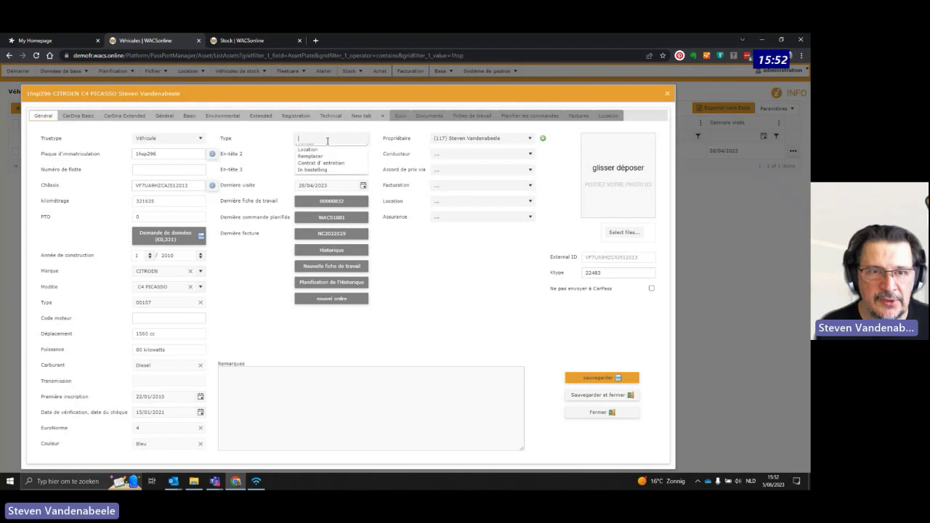
pyautogui.click(324, 150)
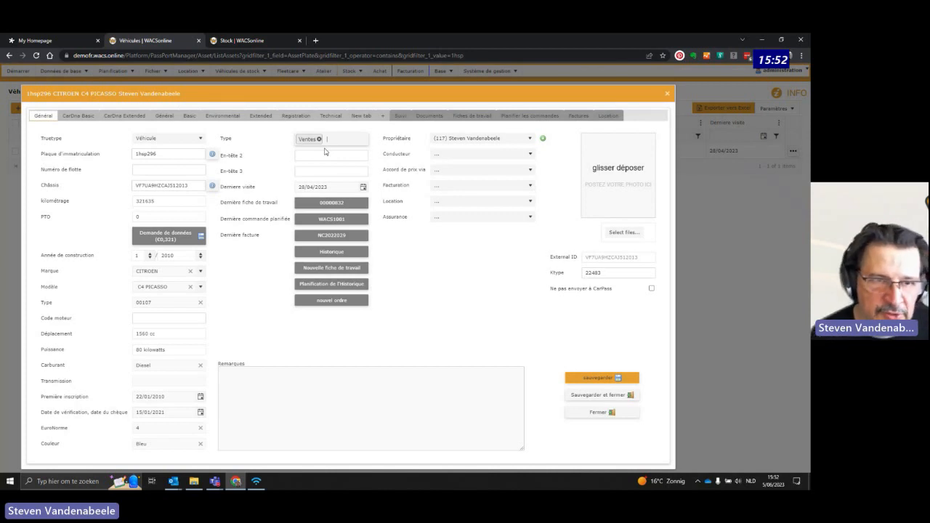
pyautogui.moveTo(191, 186); pyautogui.dragTo(79, 194)
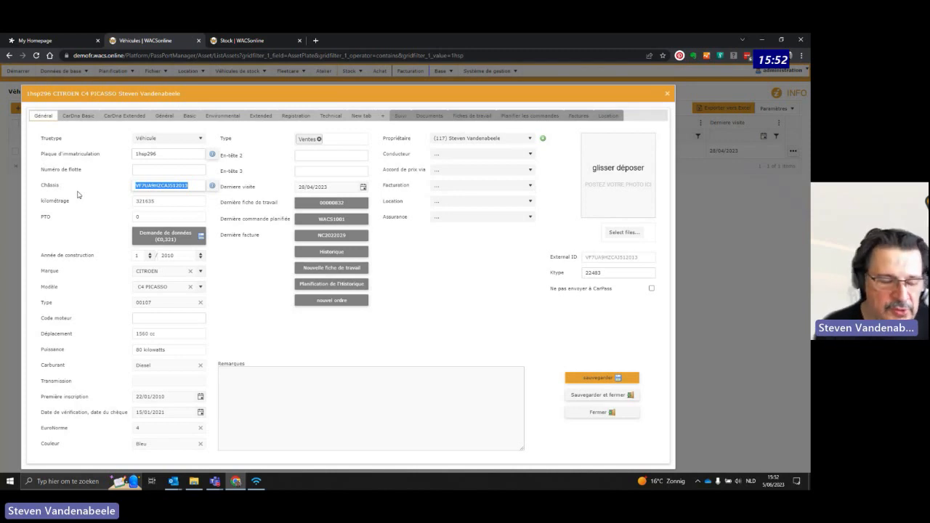
# Clear the vehicle's technical details, from model, type, displacement, power and fuel through the registration and inspection dates, Euro norm and colour
pyautogui.click(166, 275)
pyautogui.doubleClick(166, 275)
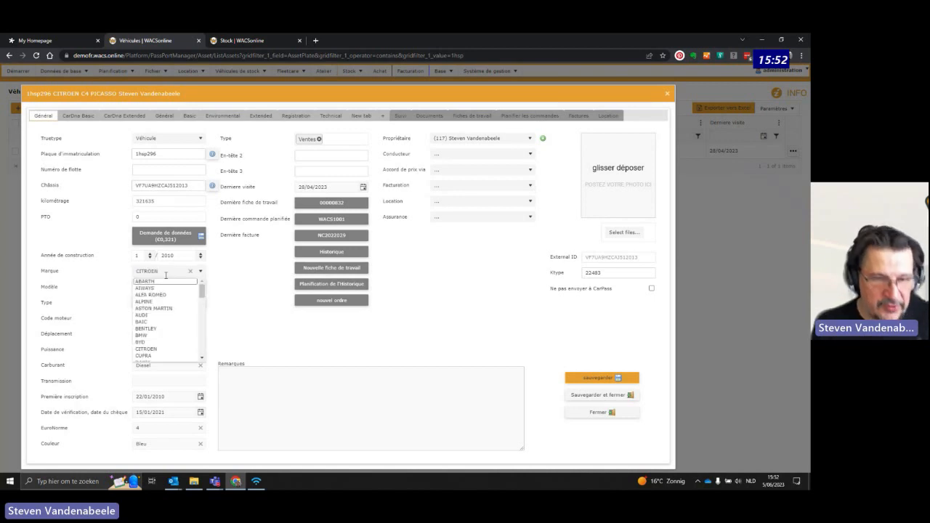
pyautogui.click(252, 305)
pyautogui.click(164, 305)
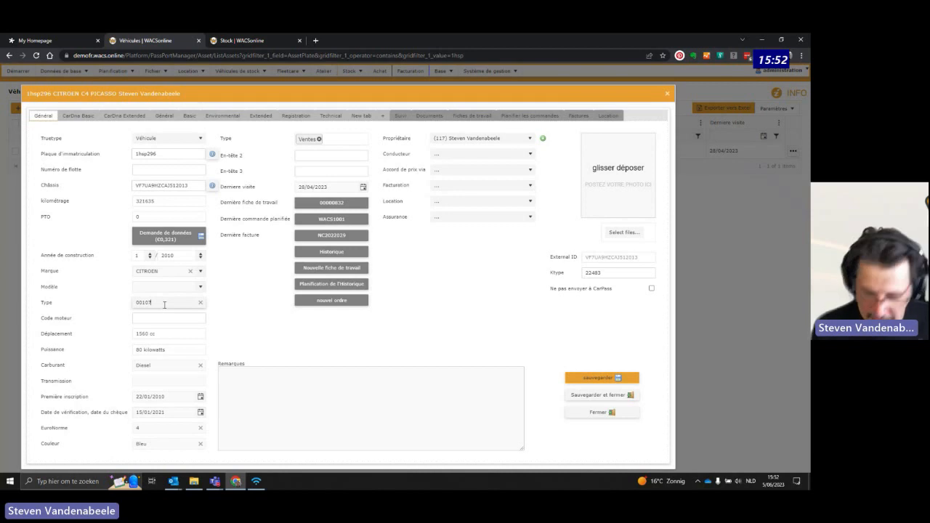
pyautogui.hotkey('ctrl', 'a')
pyautogui.press('BackSpace')
pyautogui.press('Tab')
pyautogui.press('Tab')
pyautogui.press('BackSpace')
pyautogui.press('Tab')
pyautogui.press('BackSpace')
pyautogui.press('Tab')
pyautogui.press('Tab')
pyautogui.press('Tab')
pyautogui.press('BackSpace')
pyautogui.press('Tab')
pyautogui.press('BackSpace')
pyautogui.press('Tab')
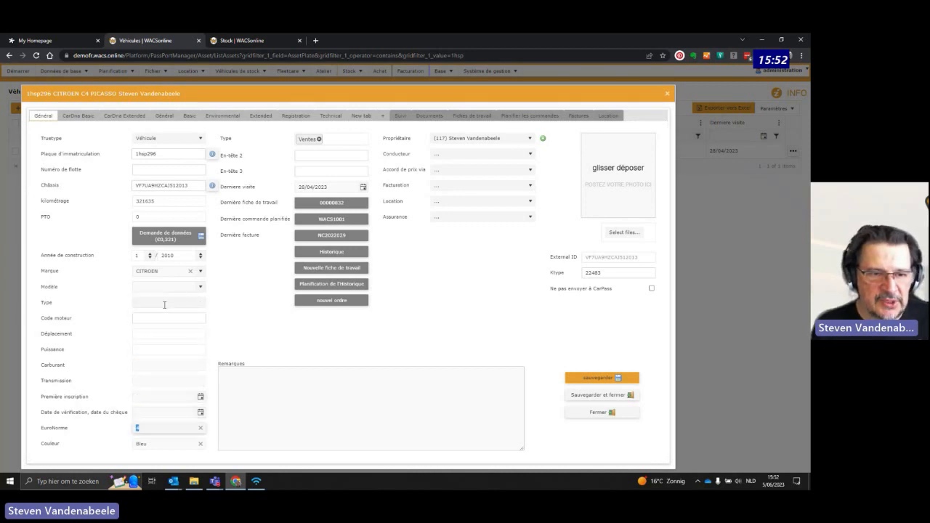
pyautogui.press('BackSpace')
pyautogui.press('Tab')
pyautogui.press('BackSpace')
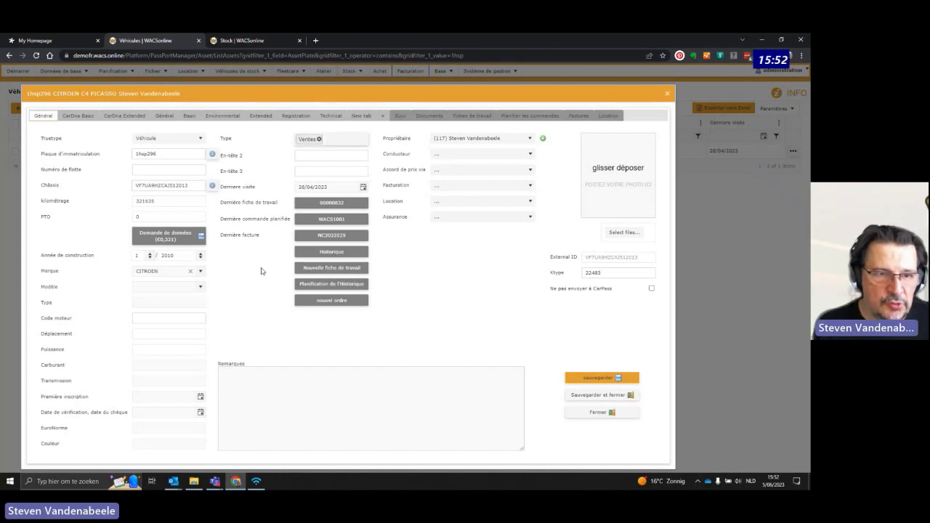
# Request the vehicle data from the chassis number to fill in the technical details
pyautogui.click(166, 238)
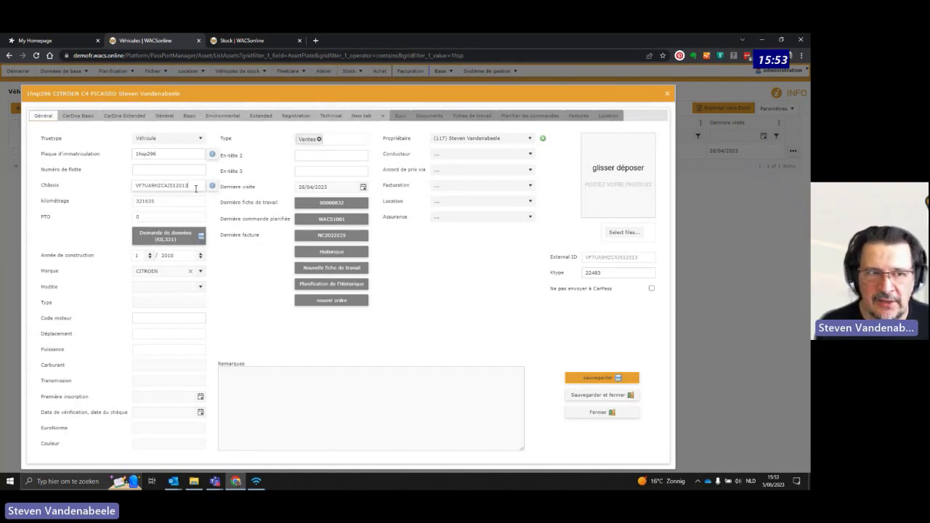
pyautogui.click(173, 239)
pyautogui.click(291, 285)
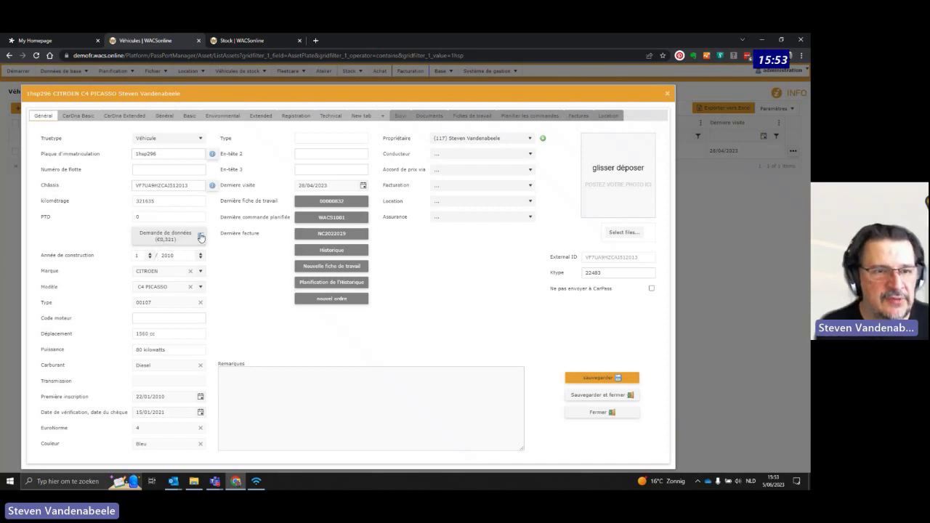
# Assign the type Ventes to the vehicle, then save and close its record
pyautogui.click(346, 142)
pyautogui.click(327, 149)
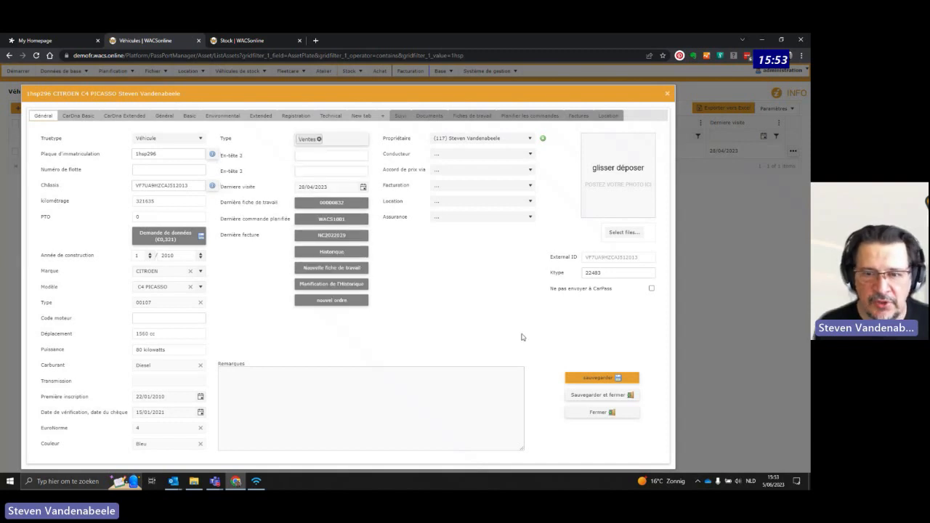
pyautogui.click(603, 396)
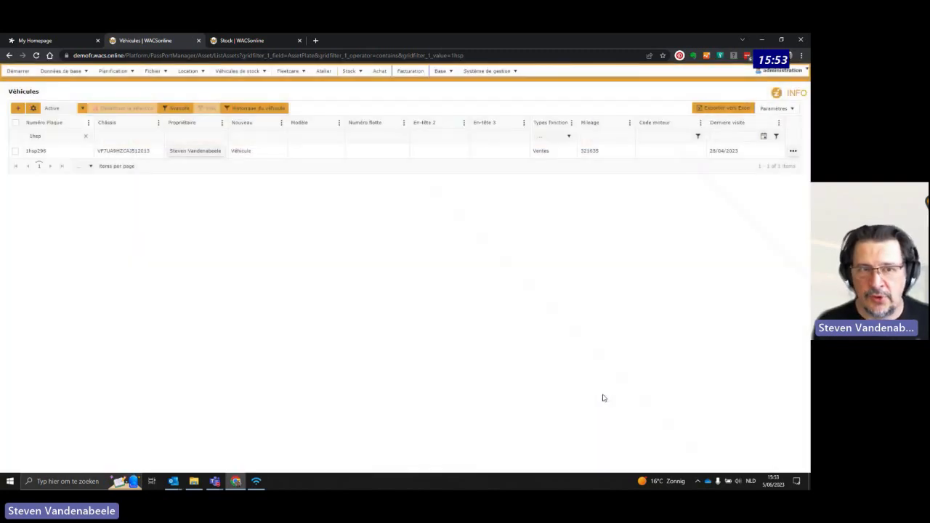
# Open the stock vehicle list and create a new stock entry for vehicle 1hsp296
pyautogui.click(347, 75)
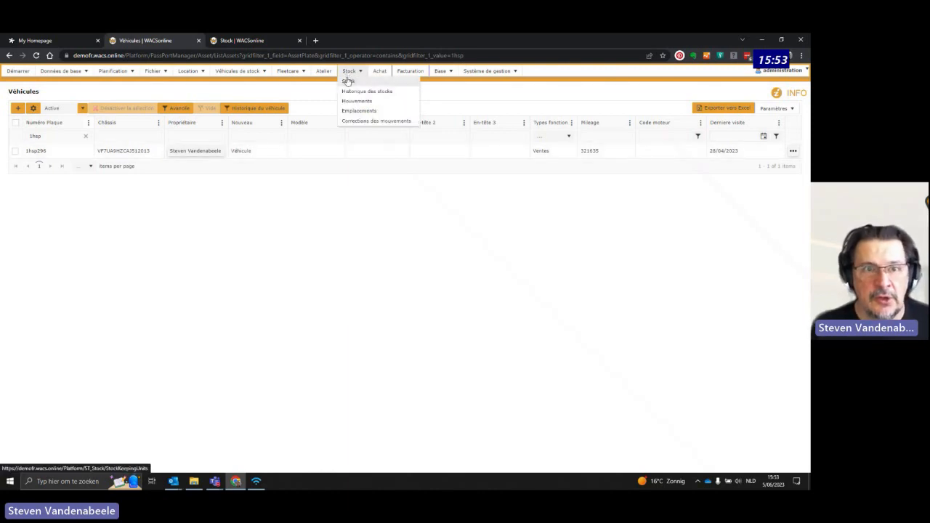
pyautogui.click(238, 72)
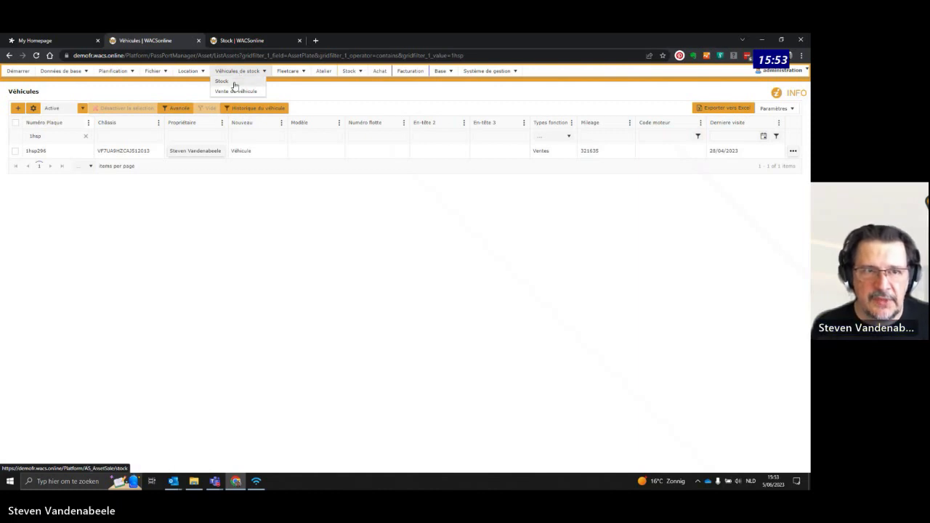
pyautogui.click(236, 82)
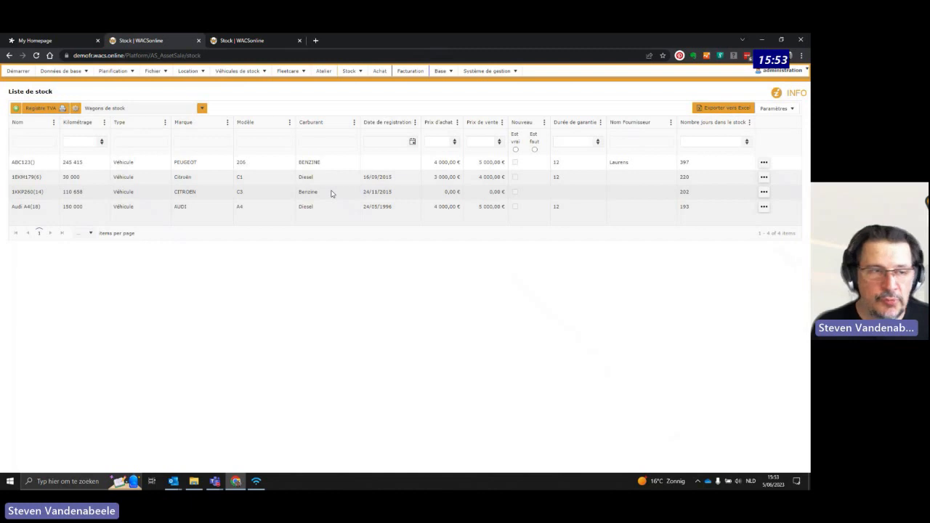
pyautogui.click(14, 108)
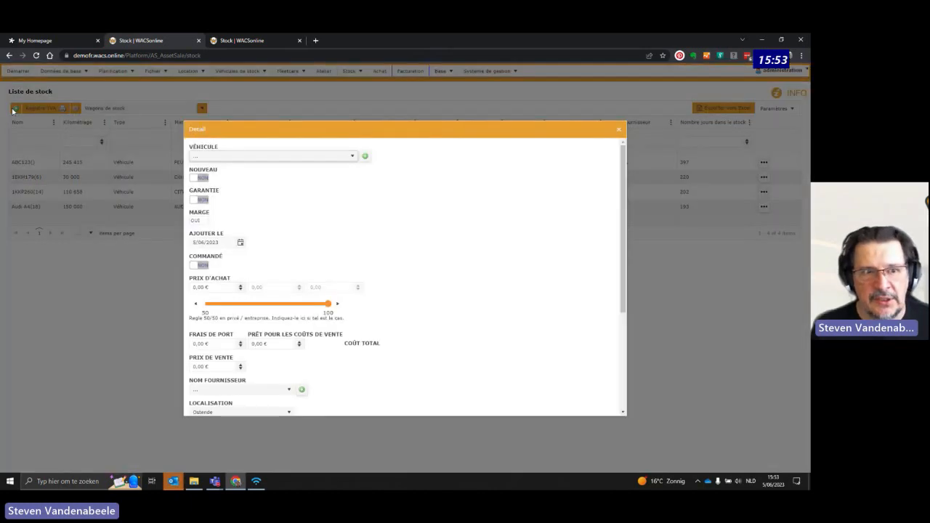
pyautogui.click(290, 159)
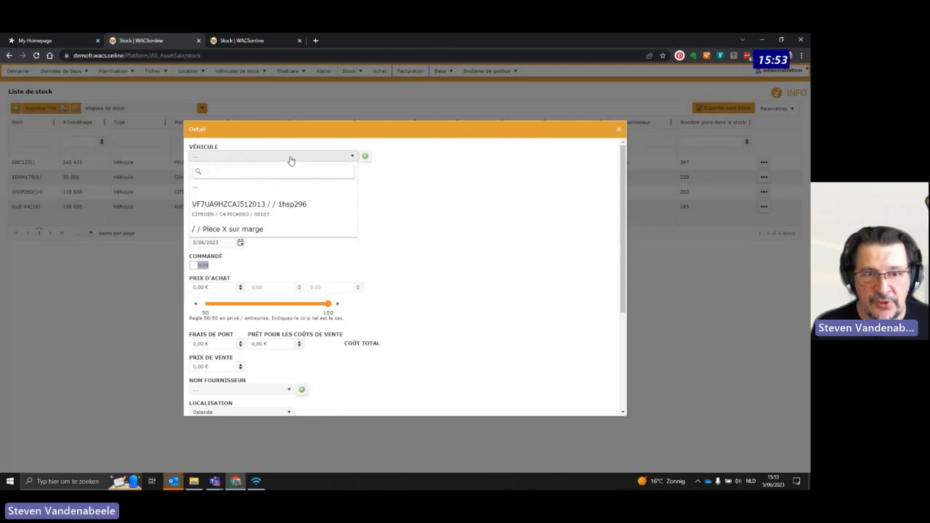
pyautogui.click(305, 209)
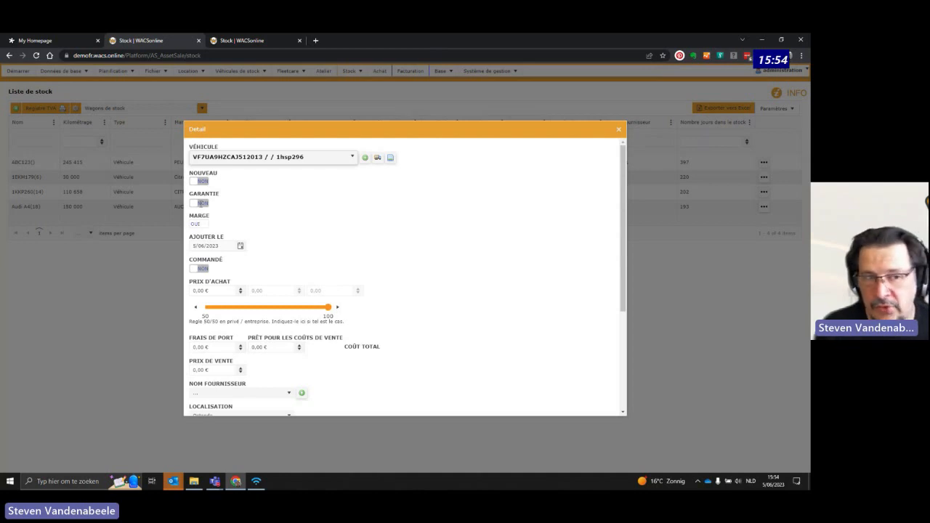
# Turn on the warranty for the stock vehicle and view the order date fields, leaving Commandé at NON
pyautogui.click(200, 203)
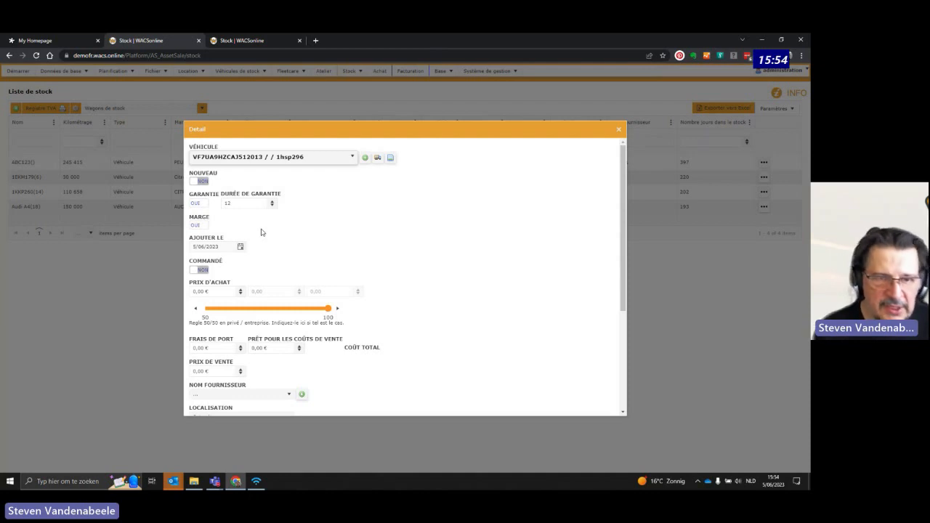
pyautogui.click(198, 270)
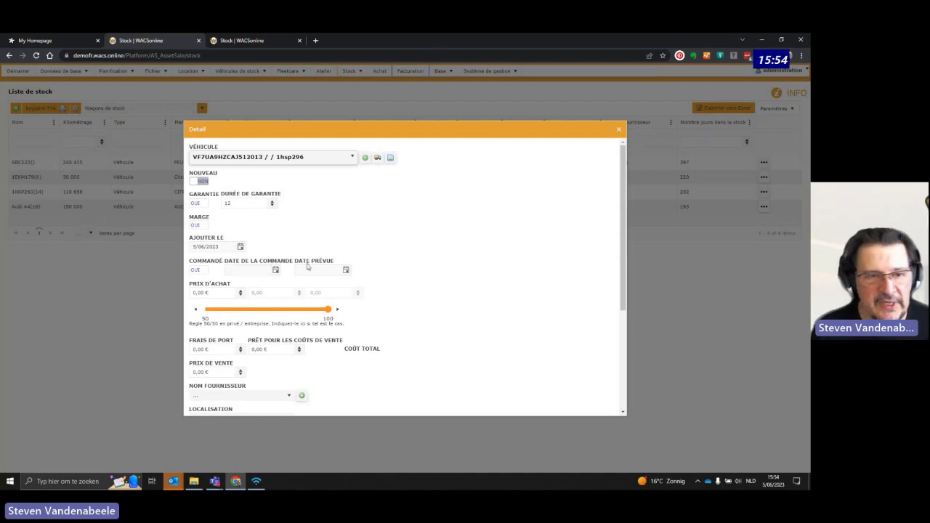
pyautogui.click(197, 270)
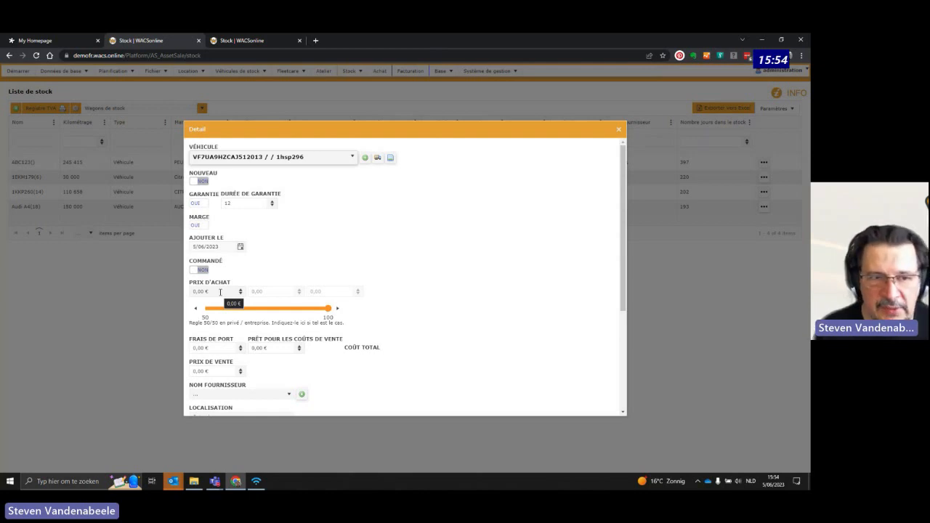
# Set the stock vehicle's purchase price to 2500 €
pyautogui.click(220, 291)
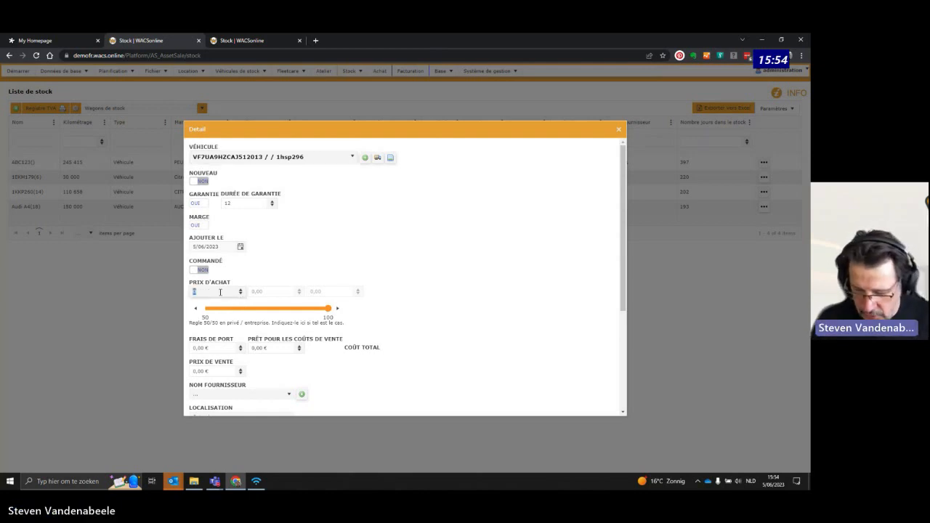
pyautogui.write('2500')
pyautogui.press('Tab')
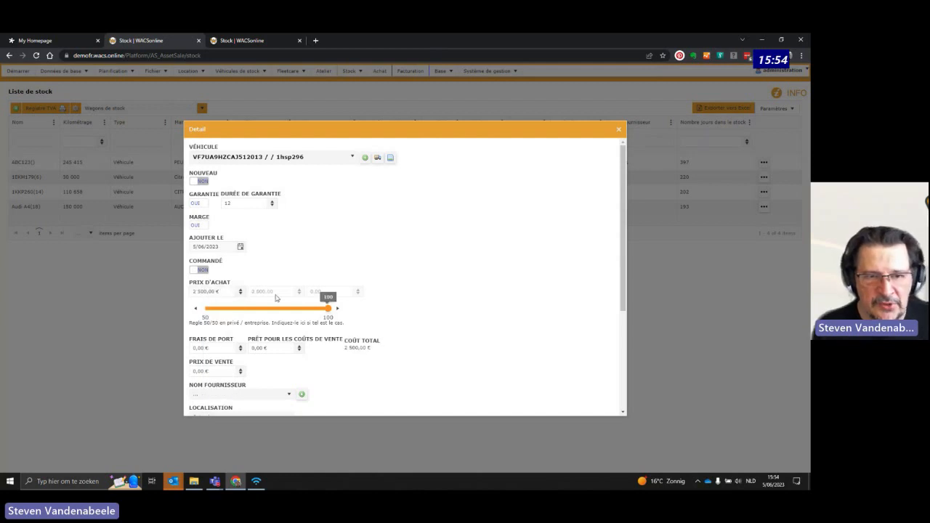
# Set the costs of preparing the vehicle for sale to 500 € and its selling price to 3500 €
pyautogui.scroll(-1, 275, 298)
pyautogui.click(277, 306)
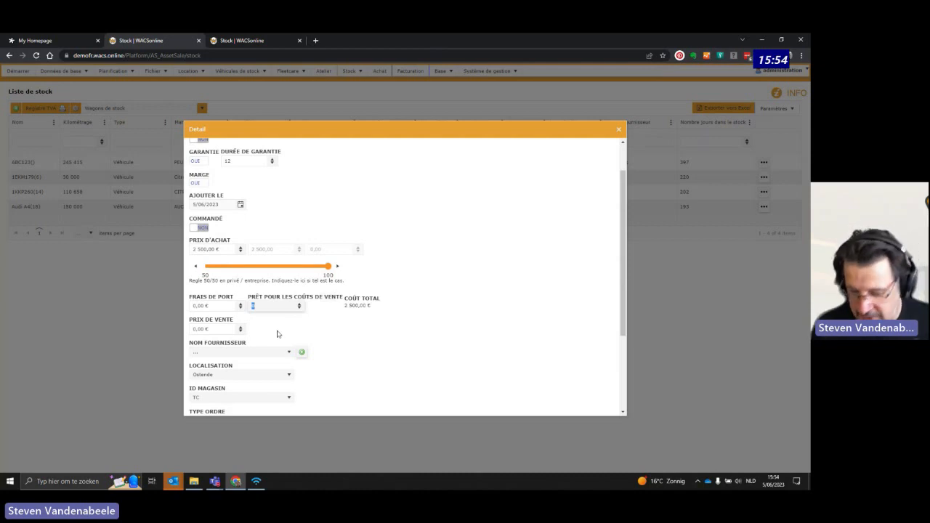
pyautogui.write('500')
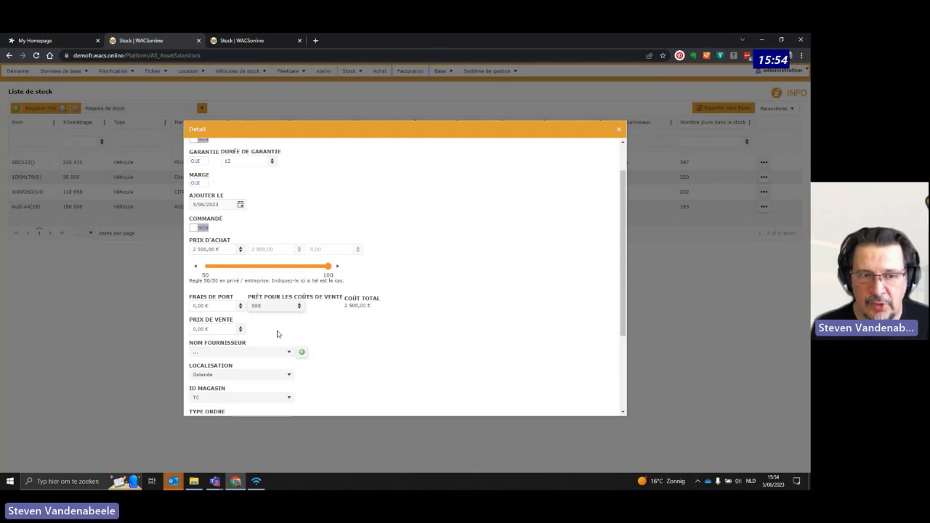
pyautogui.press('Tab')
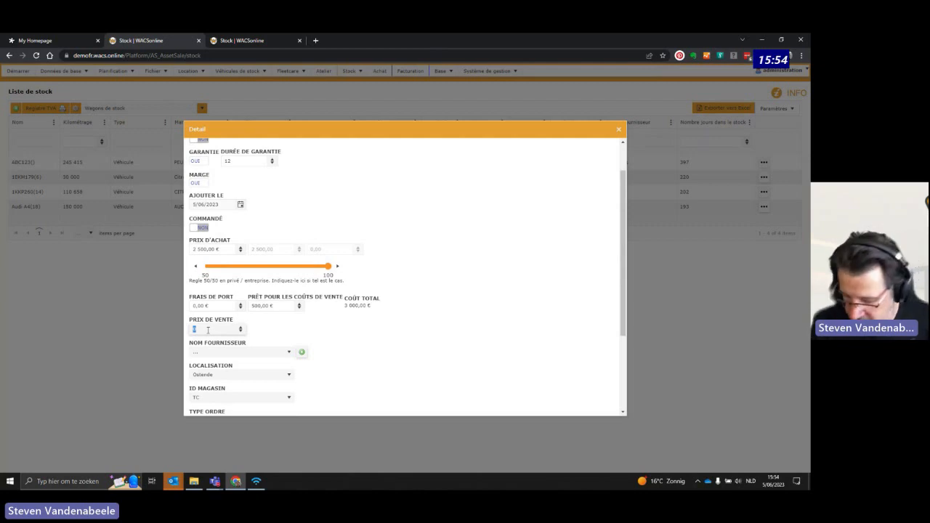
pyautogui.write('3500')
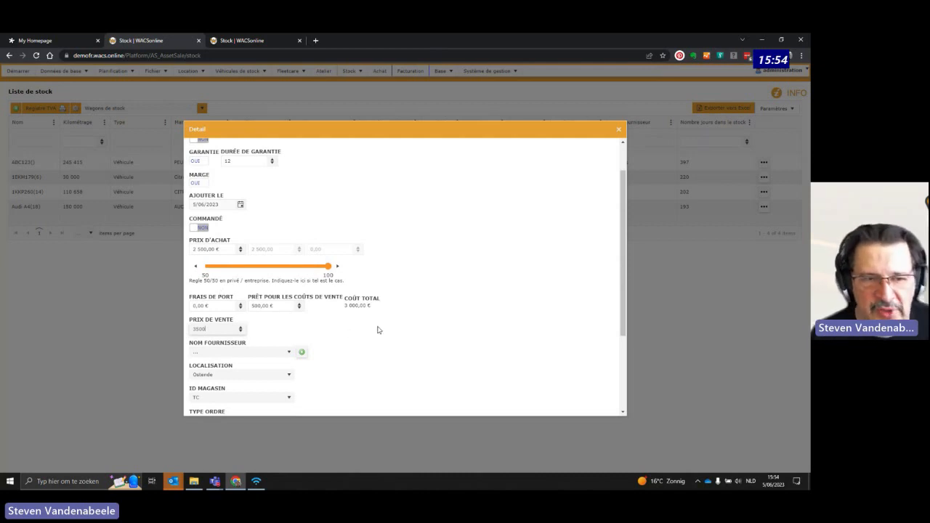
pyautogui.press('Tab')
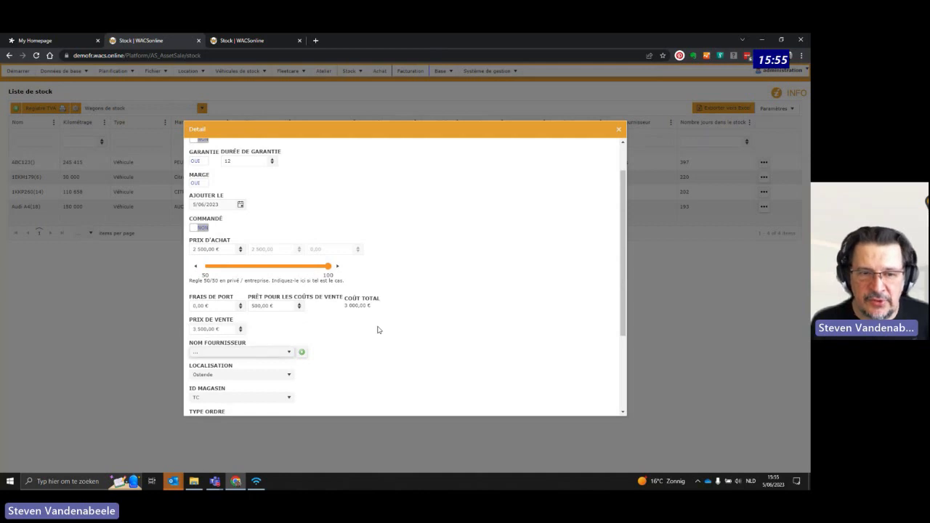
# Find the supplier by name and assign that person as the stock vehicle's Nom fournisseur
pyautogui.click(290, 353)
pyautogui.write('jeroe')
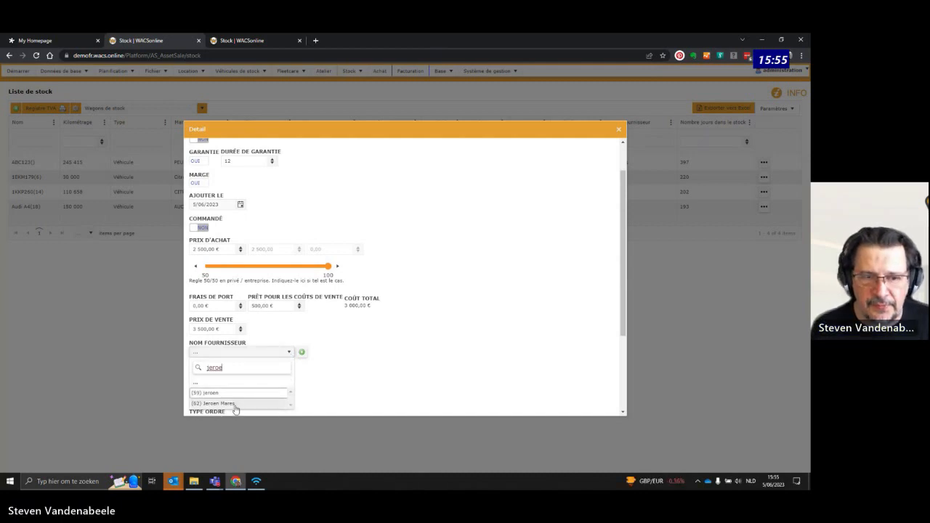
pyautogui.click(234, 403)
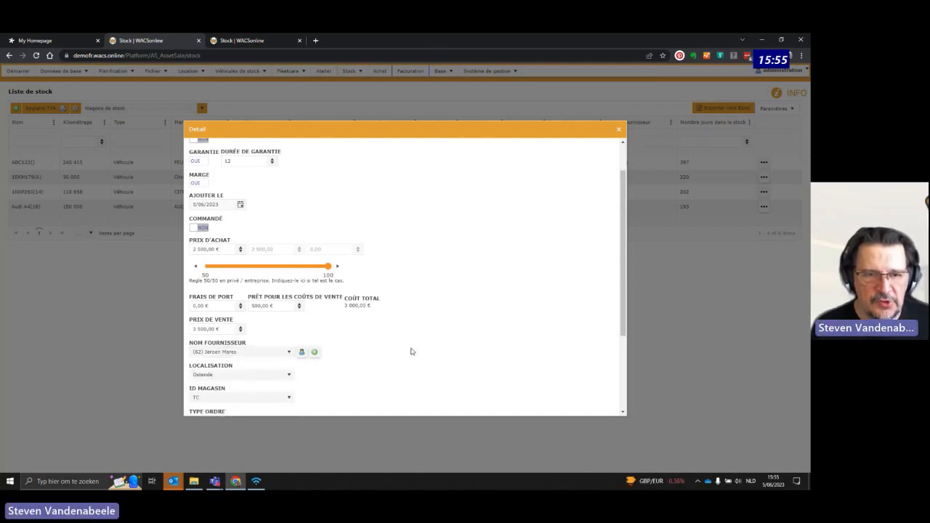
# Upload Citroen-C4-I-Grand-Picasso-Phase-II-2010.jpg as the stock vehicle's image and save the stock entry
pyautogui.scroll(-1, 411, 351)
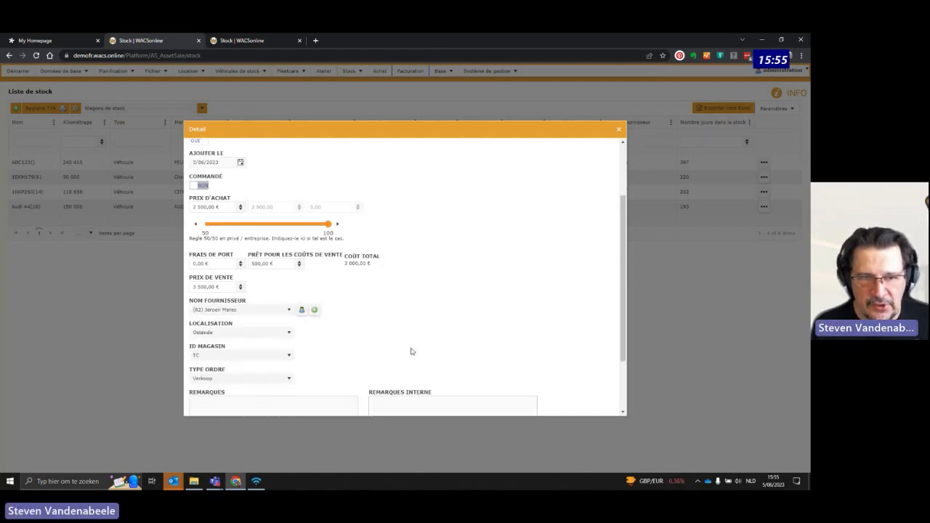
pyautogui.scroll(-2, 410, 352)
pyautogui.click(301, 336)
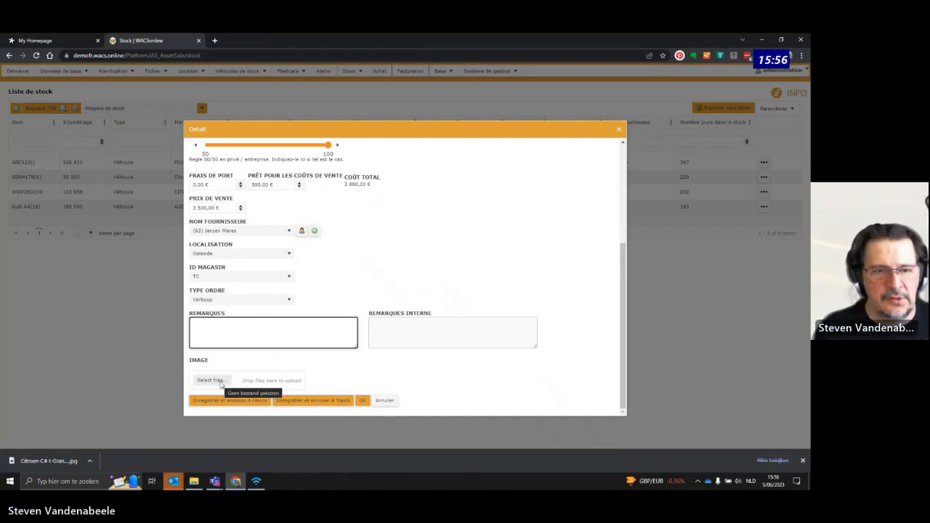
pyautogui.click(210, 382)
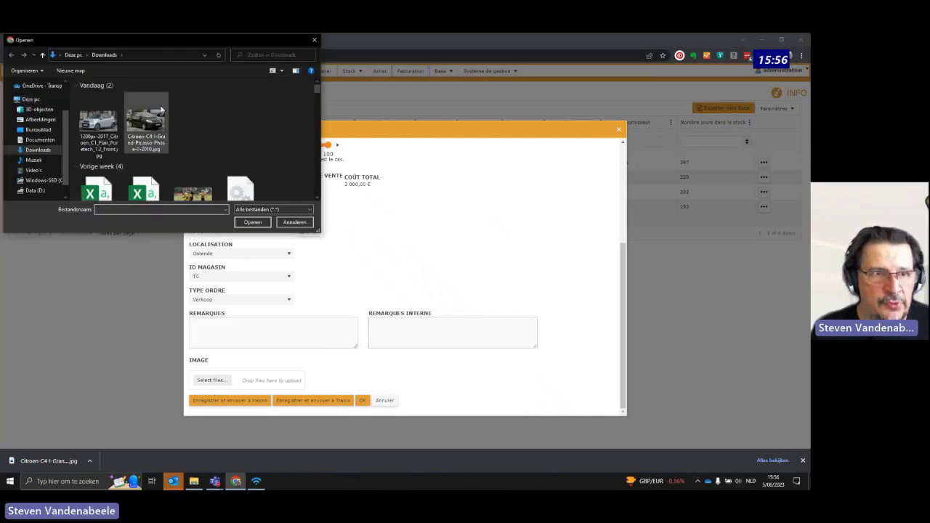
pyautogui.click(146, 122)
pyautogui.click(252, 223)
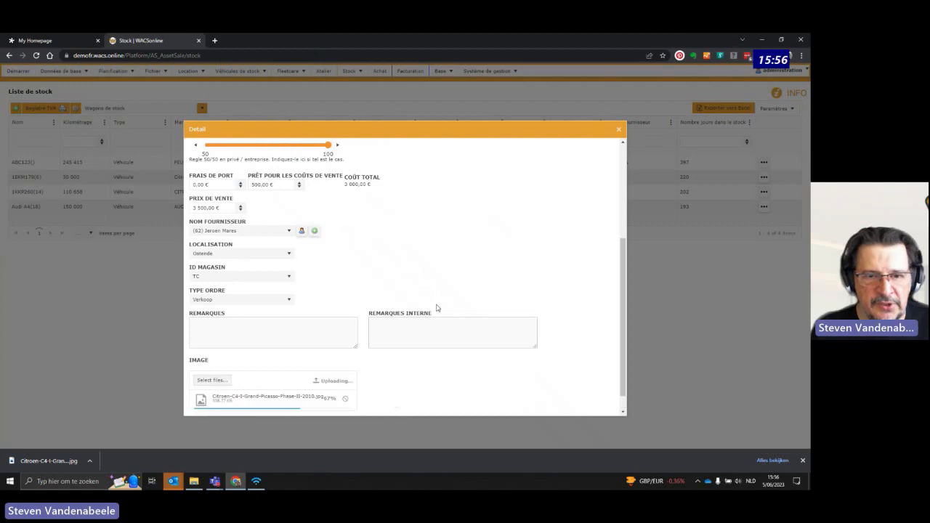
pyautogui.scroll(-1, 534, 367)
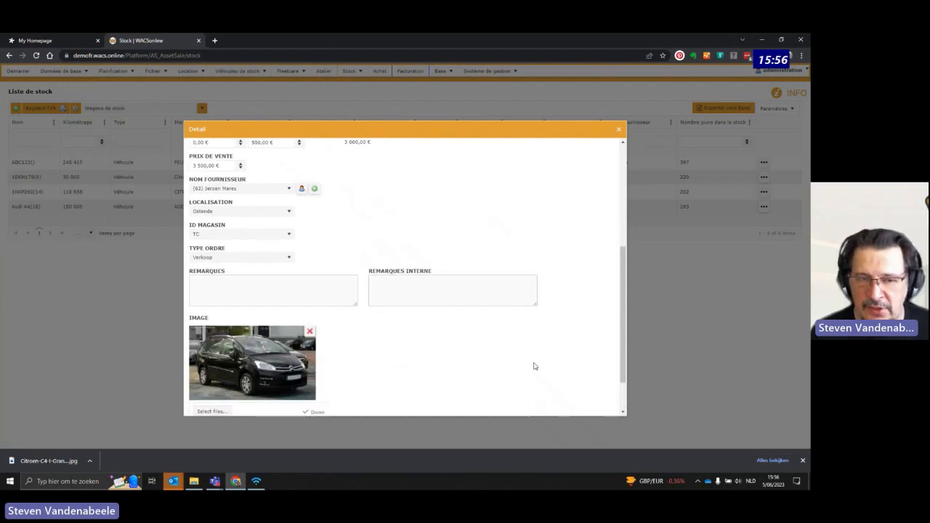
pyautogui.scroll(-2, 466, 370)
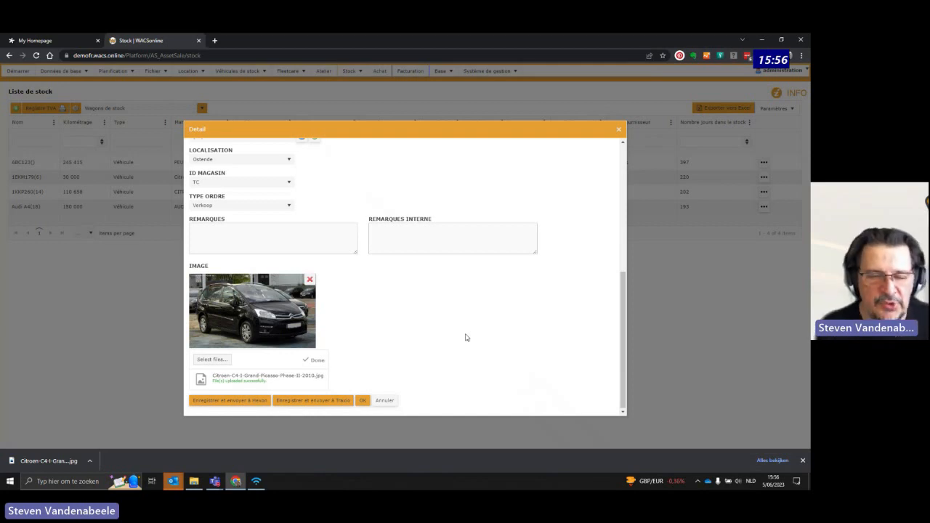
pyautogui.click(363, 401)
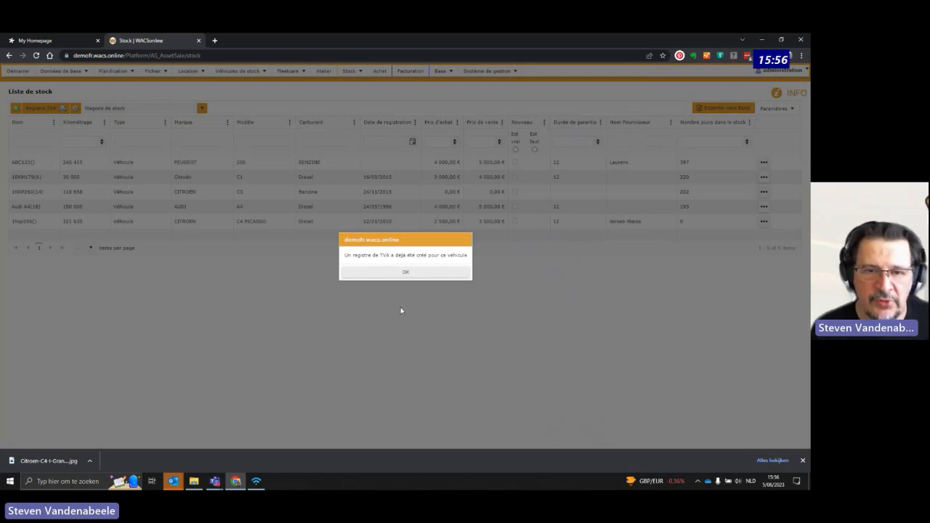
pyautogui.click(407, 273)
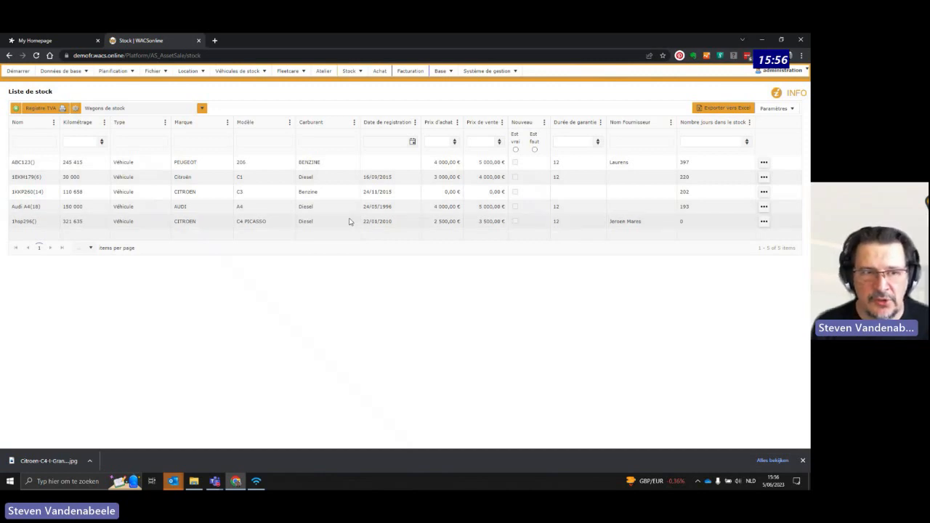
# Open the sales document of the CITROEN C4 PICASSO stock vehicle, review its price and vehicle details, and close it
pyautogui.click(325, 225)
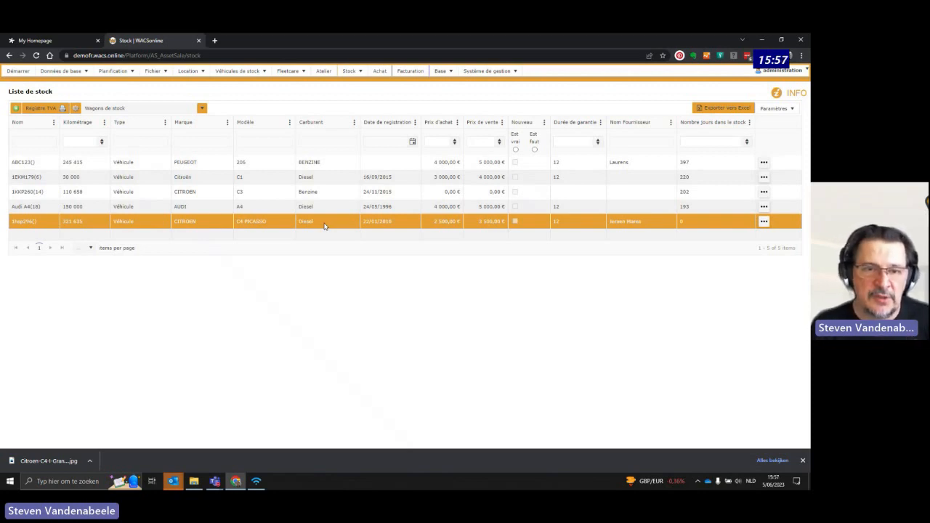
pyautogui.rightClick(325, 226)
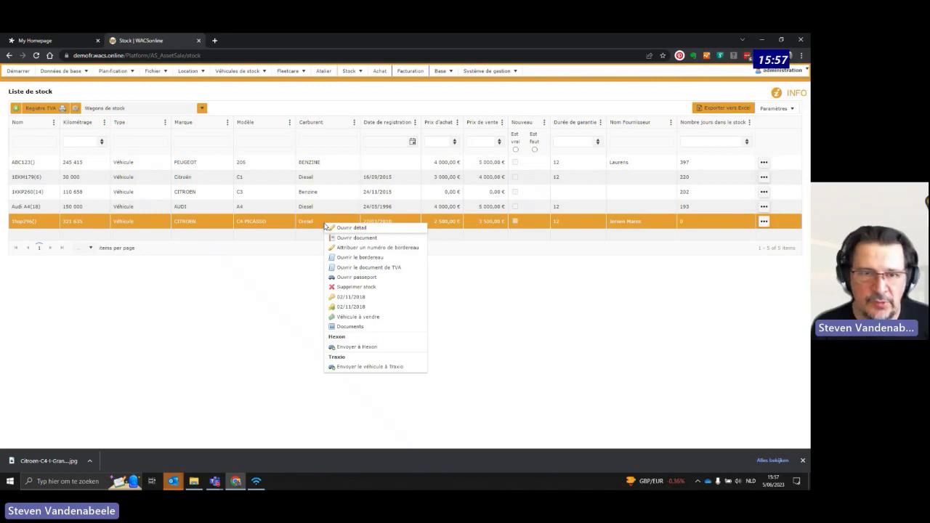
pyautogui.click(391, 237)
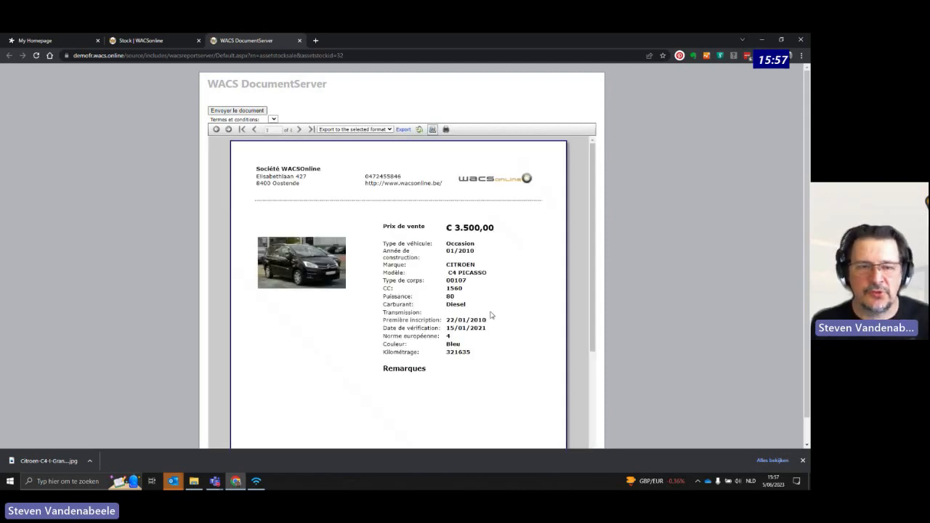
pyautogui.scroll(-3, 490, 314)
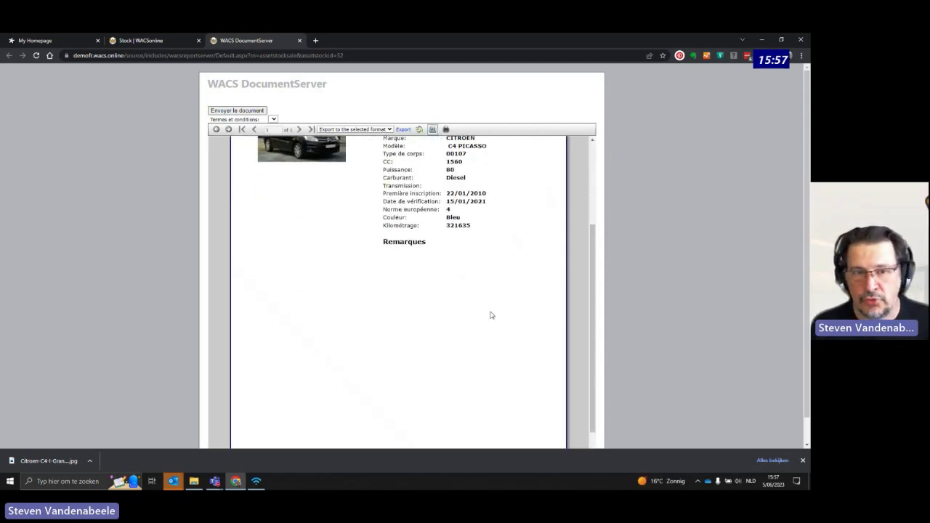
pyautogui.scroll(3, 491, 314)
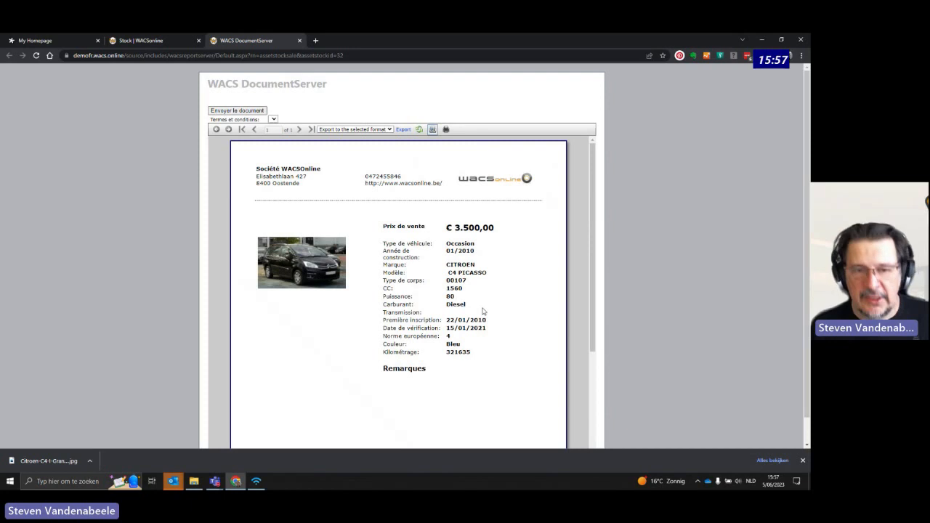
pyautogui.hotkey('ctrl', 'w')
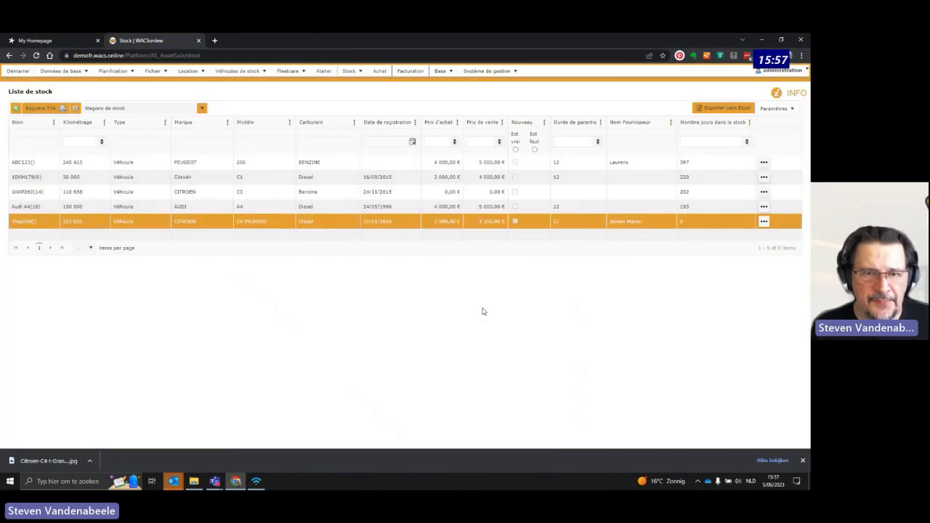
# Open the bordereau of the C4 PICASSO, review the seller, vehicle and price sections, and close it
pyautogui.rightClick(418, 225)
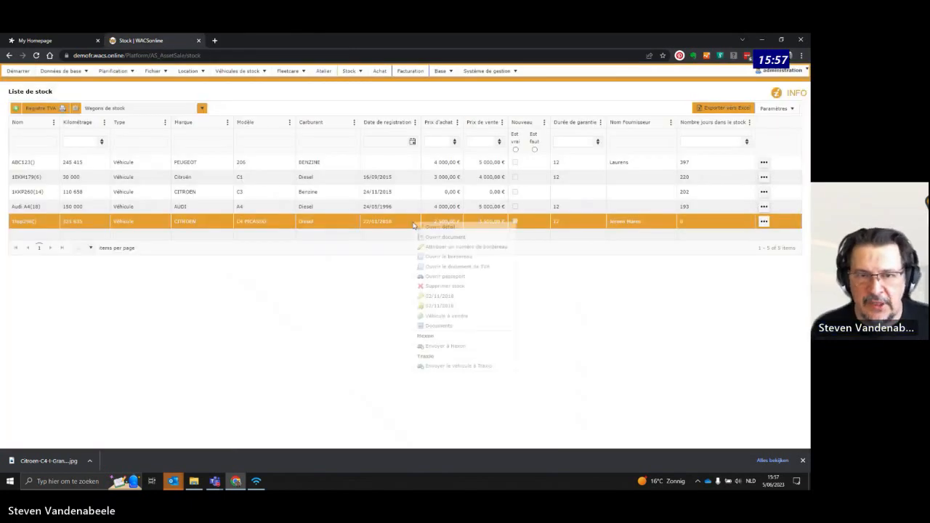
pyautogui.click(463, 257)
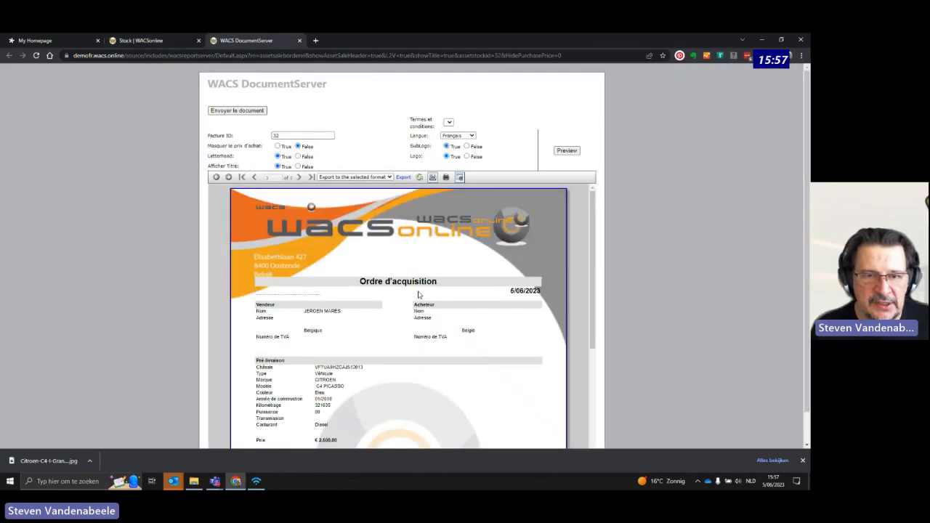
pyautogui.scroll(-2, 420, 295)
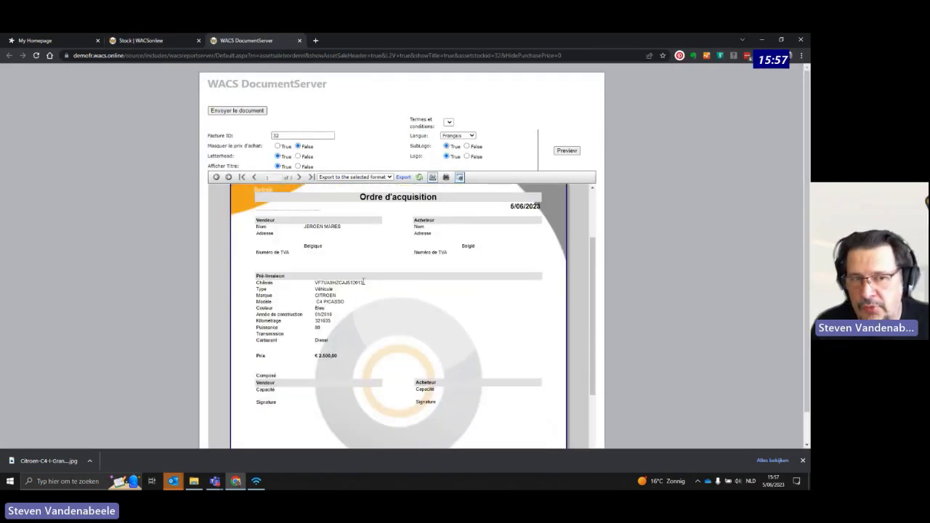
pyautogui.scroll(-1, 367, 286)
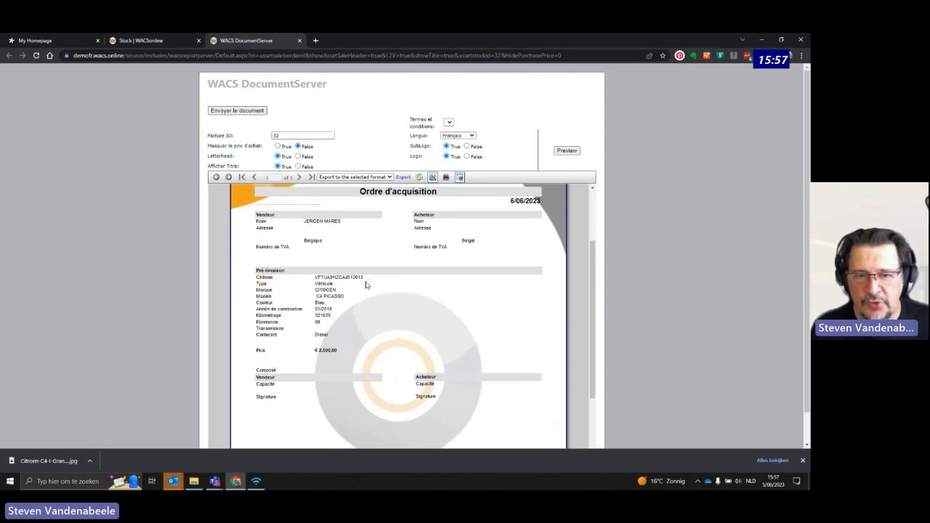
pyautogui.scroll(-1, 367, 285)
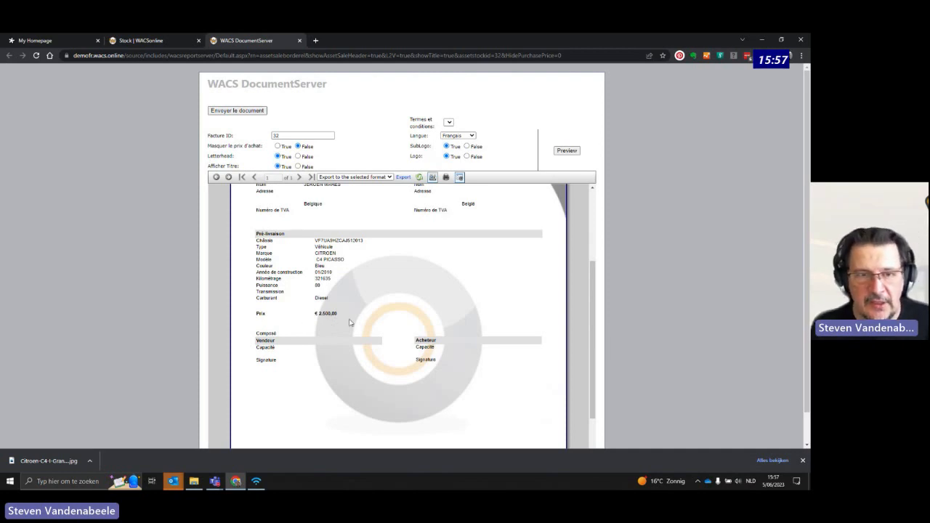
pyautogui.hotkey('ctrl', 'w')
# Open the VAT document of the C4 PICASSO, review the margin scheme certificate, and close it
pyautogui.rightClick(349, 225)
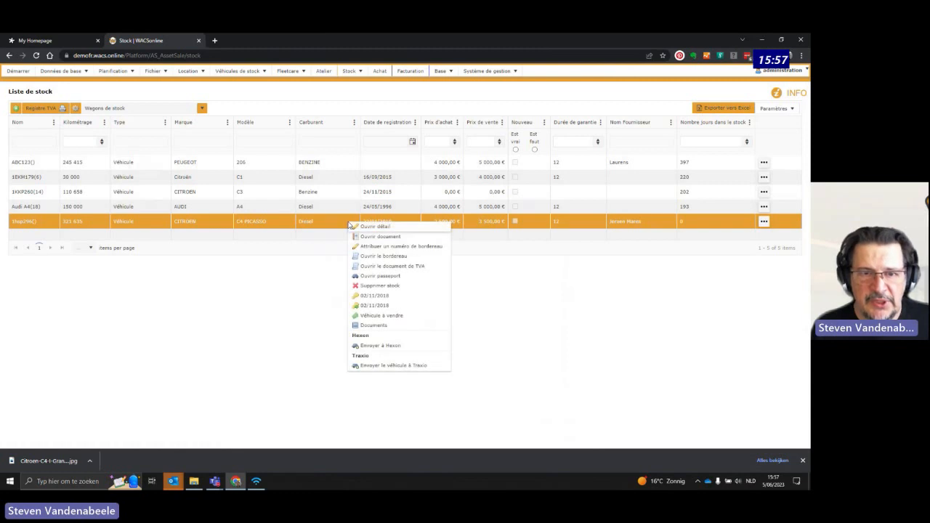
pyautogui.click(393, 266)
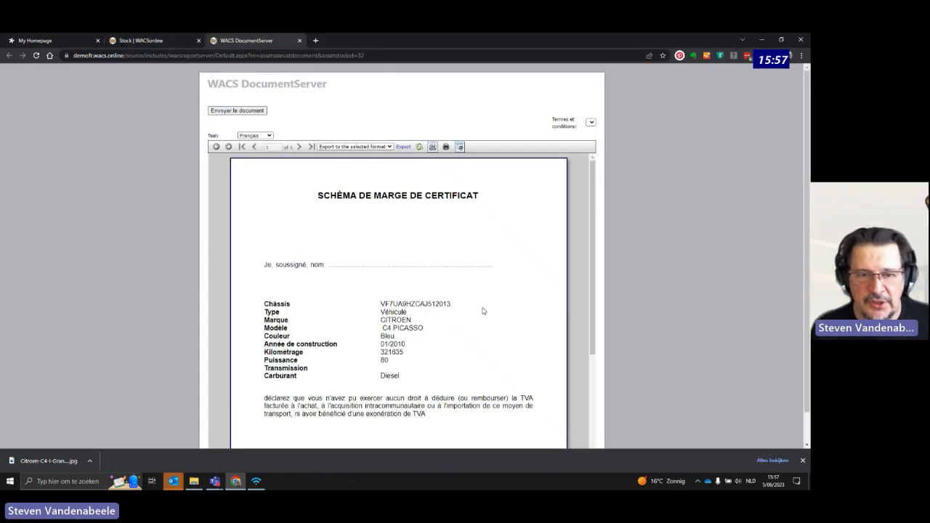
pyautogui.scroll(-2, 482, 311)
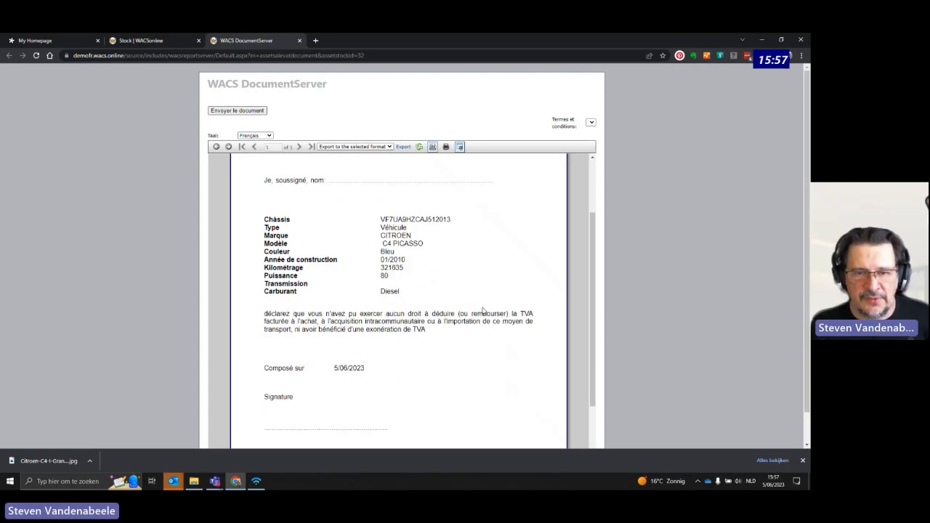
pyautogui.hotkey('ctrl', 'w')
# View the images and documents storage of the C4 PICASSO stock vehicle and close it
pyautogui.rightClick(415, 227)
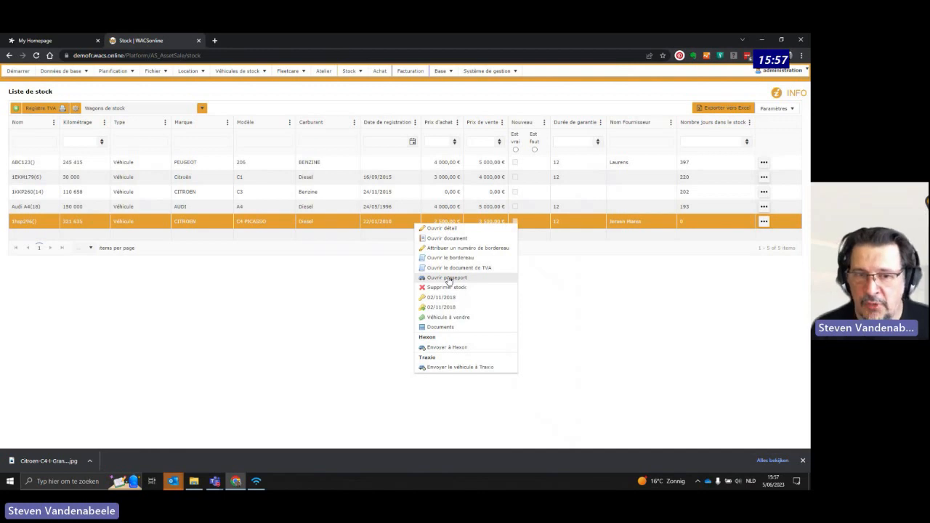
pyautogui.click(445, 327)
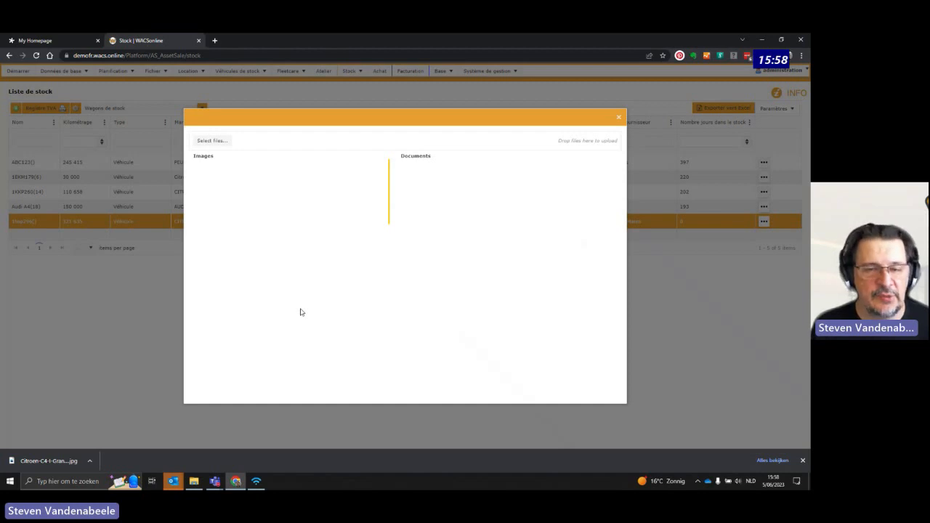
pyautogui.press('Escape')
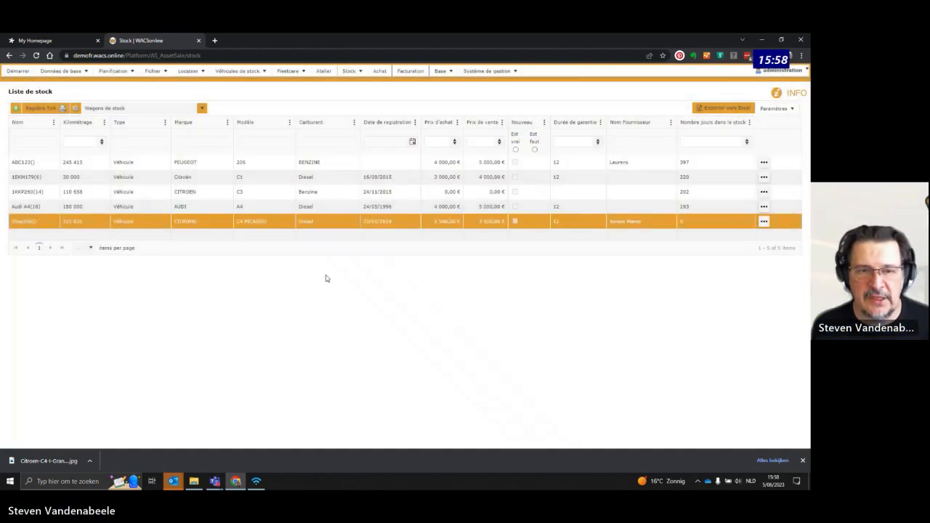
# Start a sale of the C4 PICASSO from the stock list and choose Transport Care as the customer
pyautogui.rightClick(342, 225)
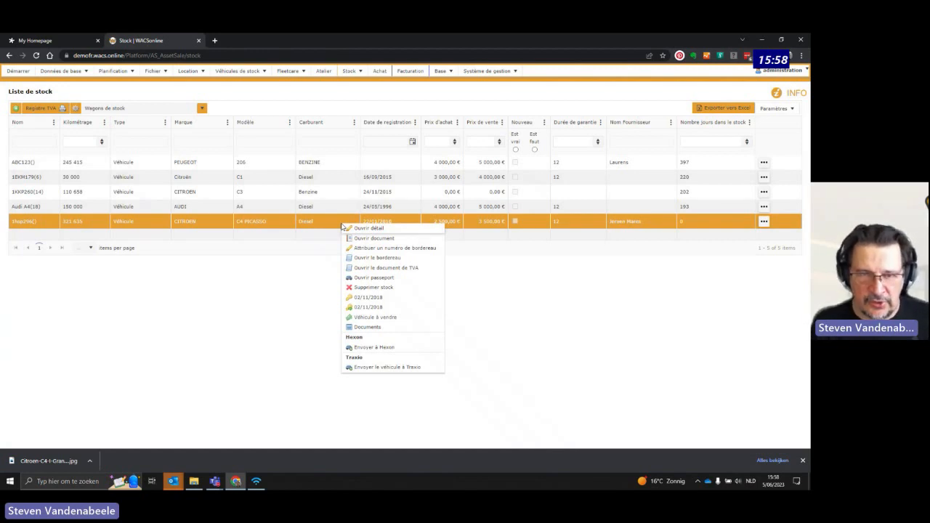
pyautogui.click(386, 323)
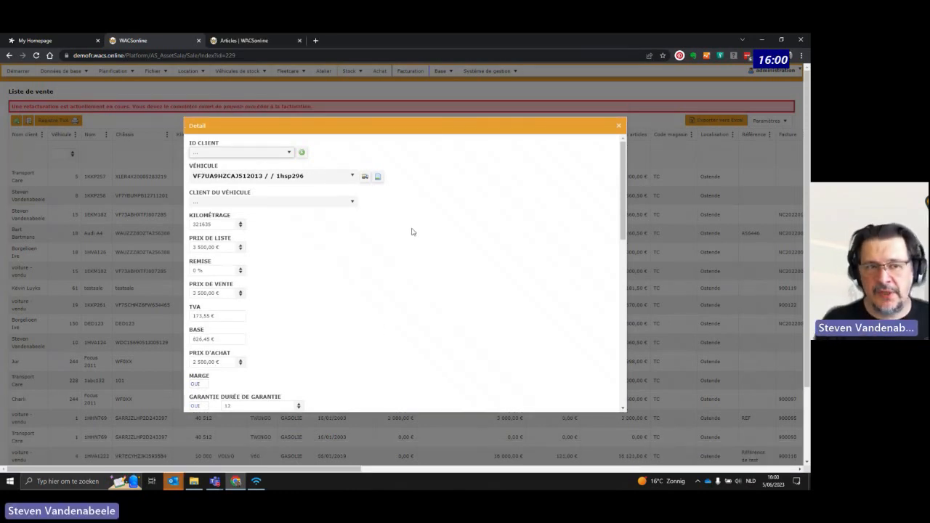
pyautogui.click(287, 156)
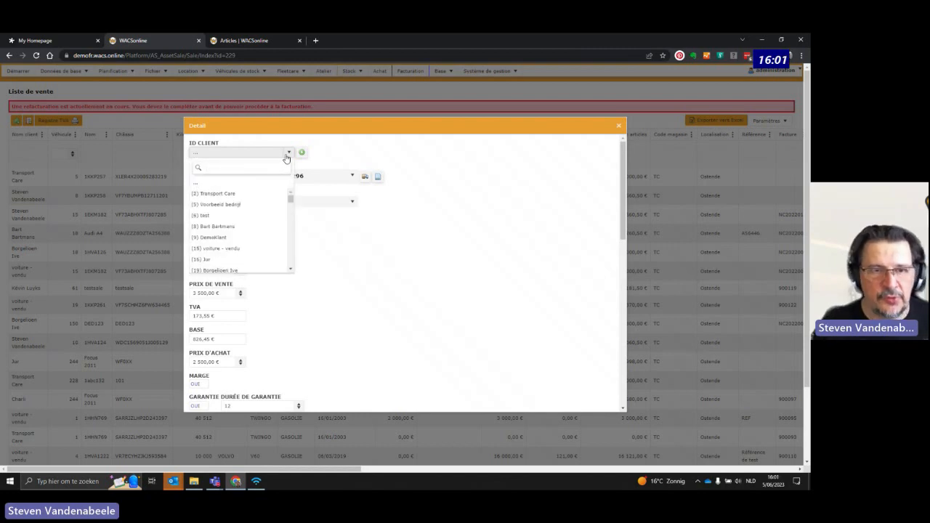
pyautogui.click(229, 193)
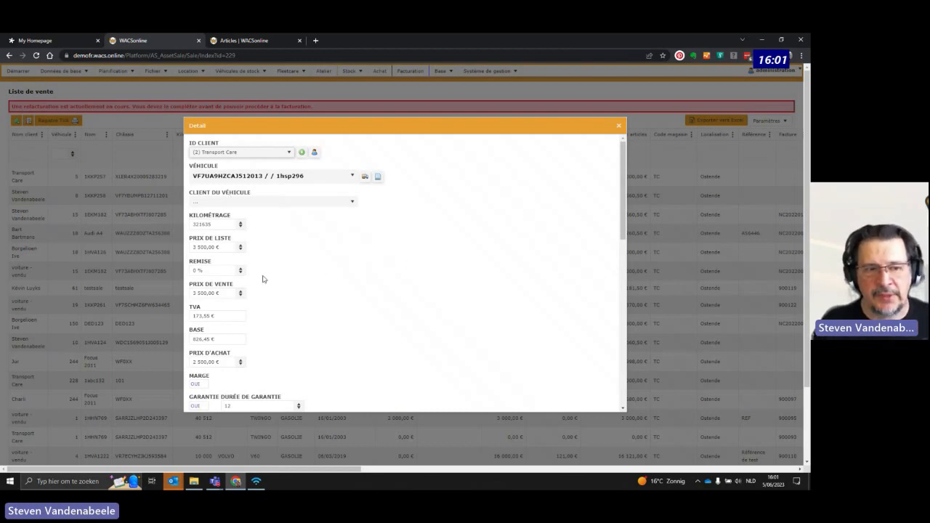
# Add one ATTREM - Attache-Remorque article to the sale's detail lines
pyautogui.scroll(-1, 290, 279)
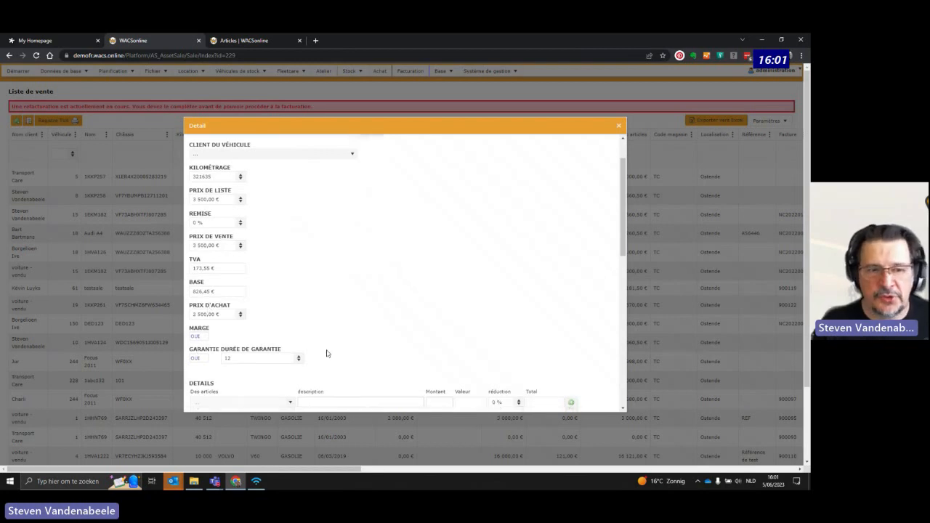
pyautogui.scroll(-1, 327, 352)
pyautogui.scroll(-1, 226, 322)
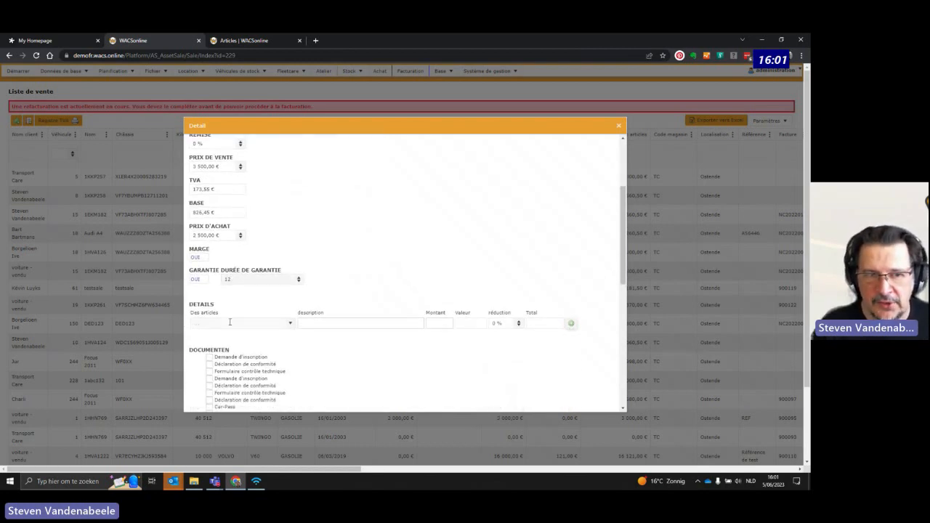
pyautogui.click(228, 325)
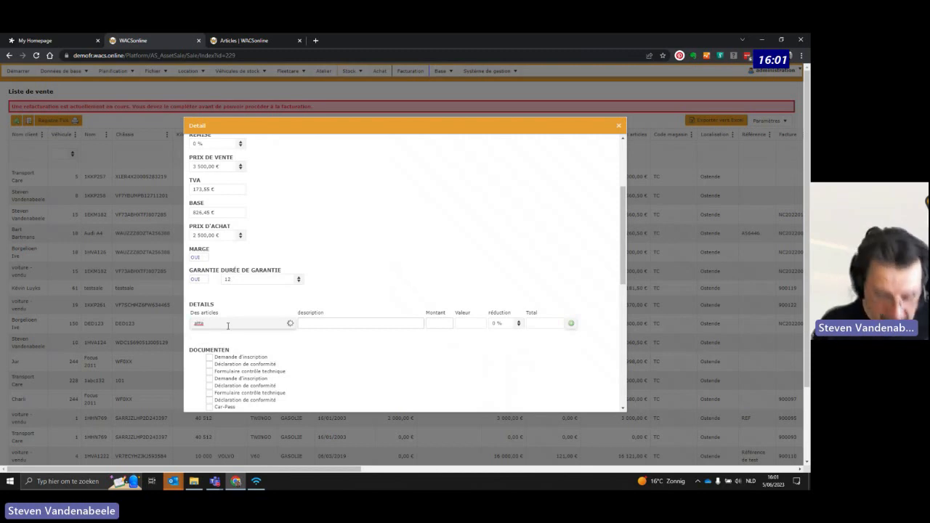
pyautogui.write('attach')
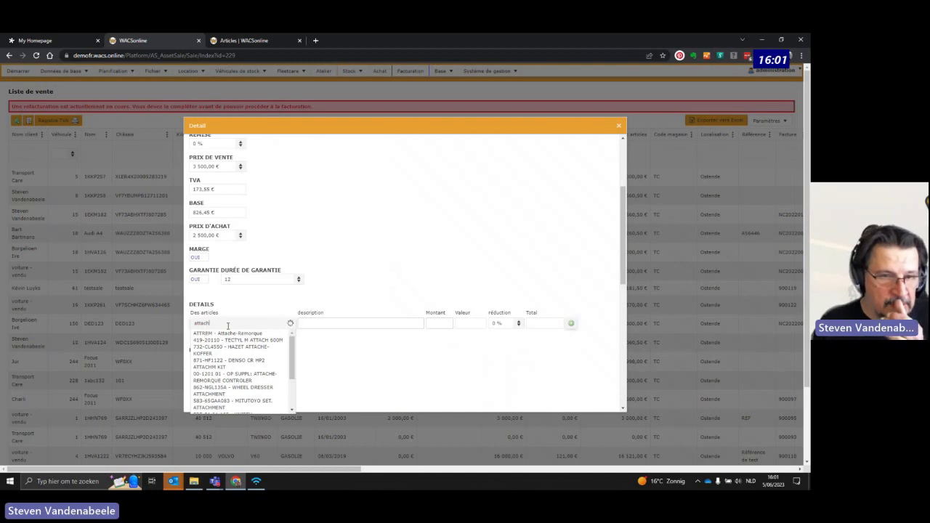
pyautogui.click(228, 333)
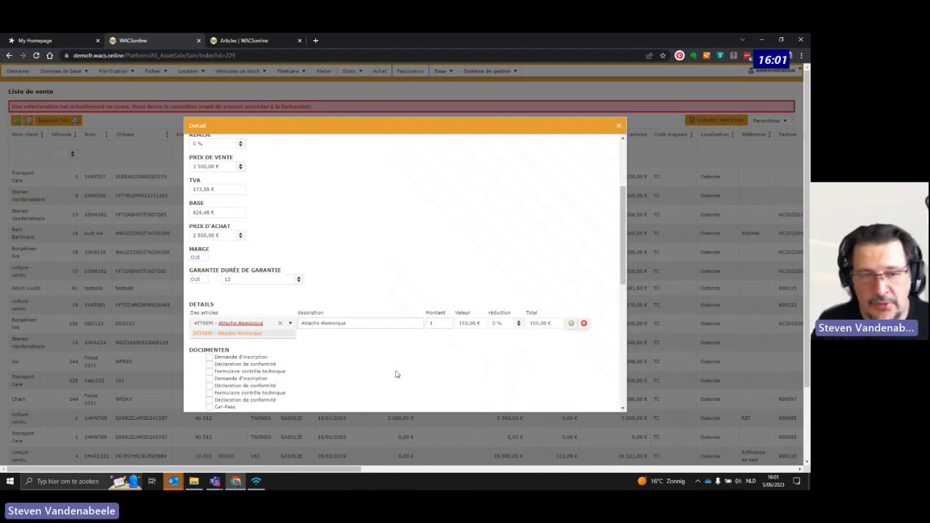
pyautogui.click(563, 268)
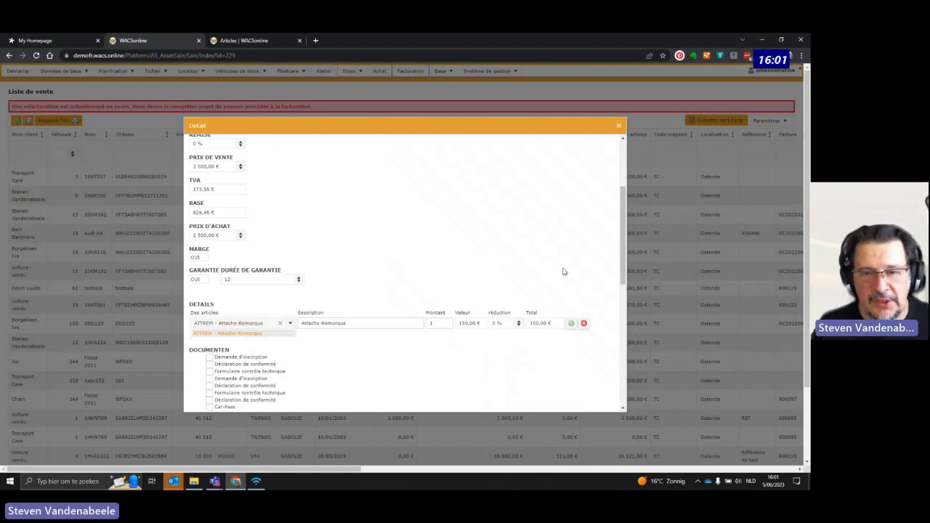
pyautogui.click(571, 324)
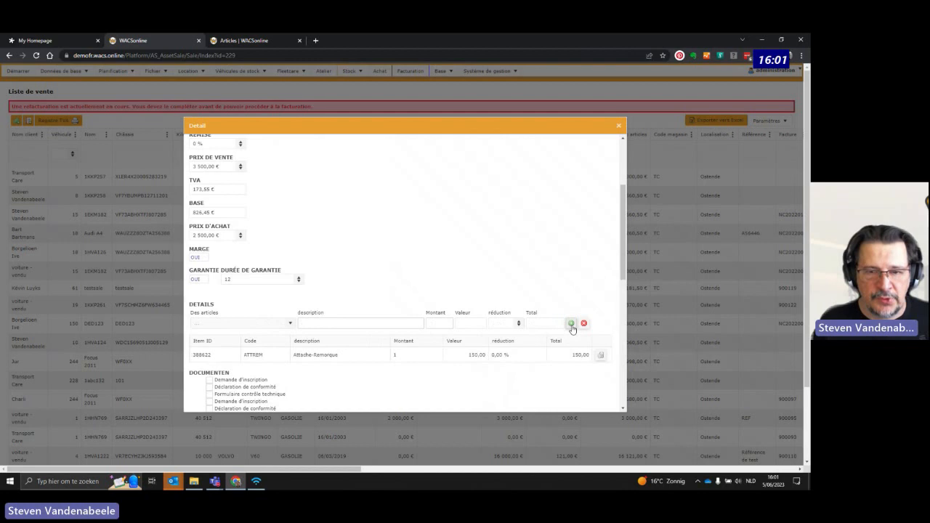
# Mark the first three documents, the second Demande d'inscription and the Car-Pass as delivered with the sale
pyautogui.scroll(-2, 572, 330)
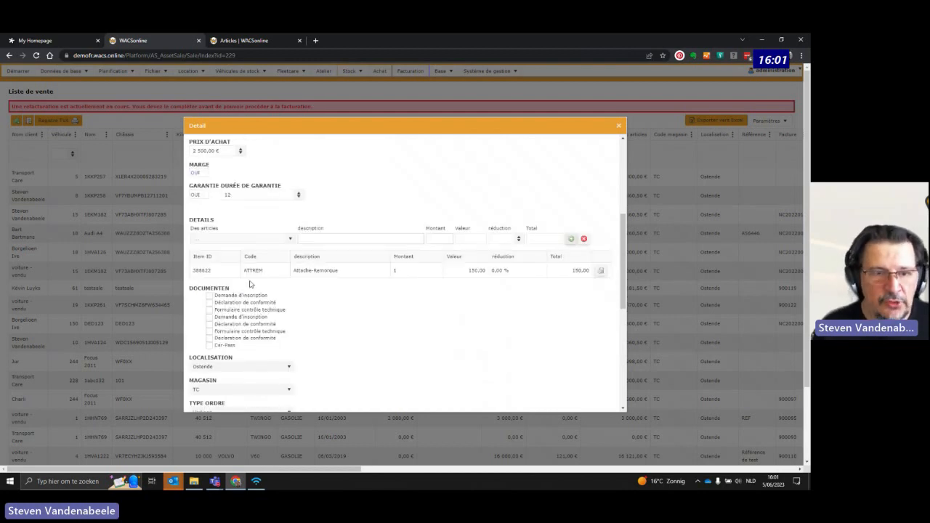
pyautogui.click(209, 296)
pyautogui.click(209, 302)
pyautogui.click(210, 310)
pyautogui.click(209, 317)
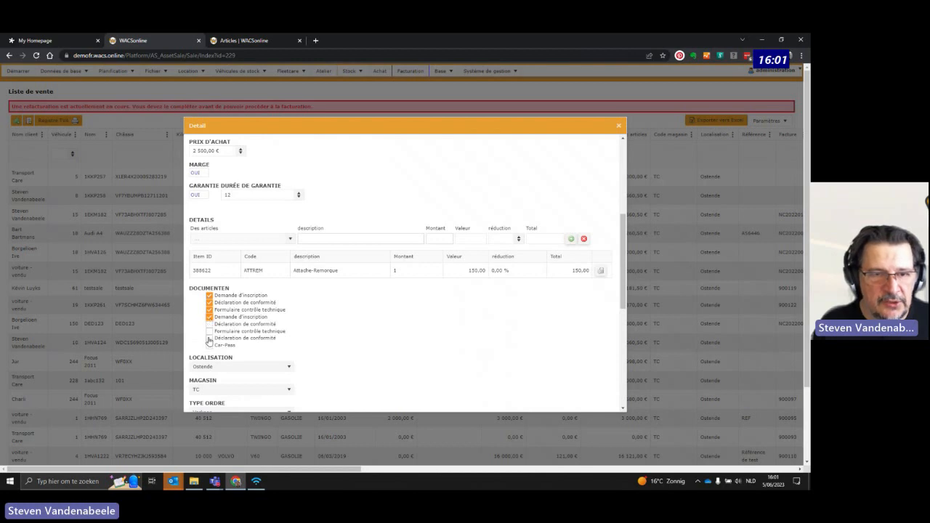
pyautogui.click(209, 345)
# Enter "Vente véhicule" as the sale's remark
pyautogui.scroll(-5, 335, 352)
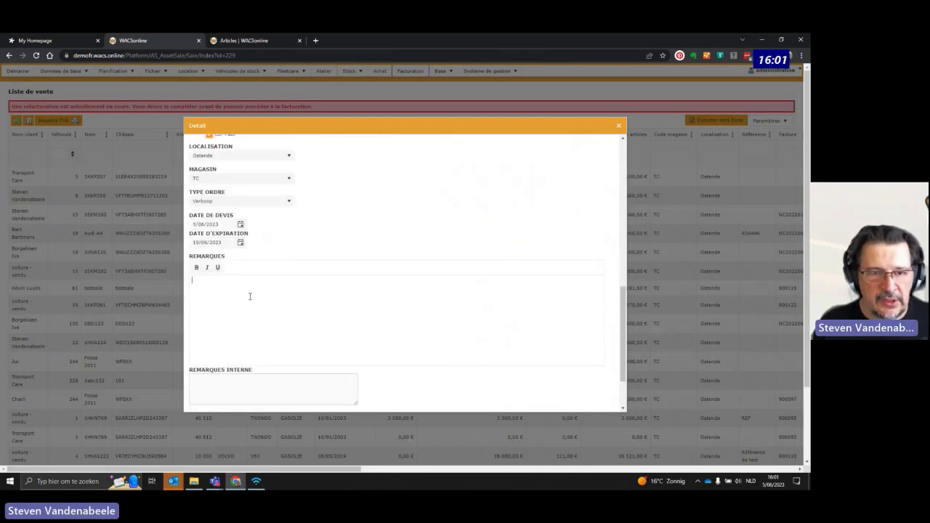
pyautogui.click(249, 297)
pyautogui.write('Ve')
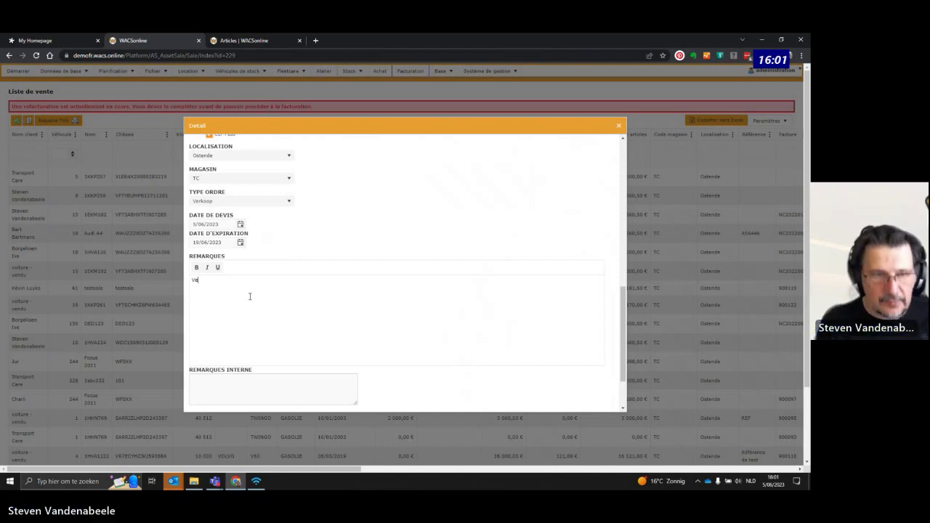
pyautogui.write('nte vehi')
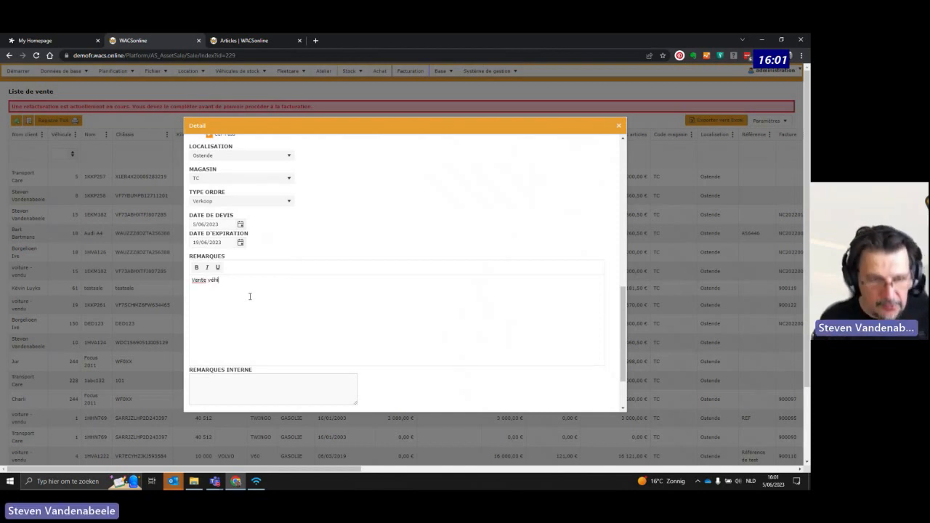
pyautogui.write('cule')
# Set the sale's reference to ABC123 and save the sale
pyautogui.scroll(-3, 366, 326)
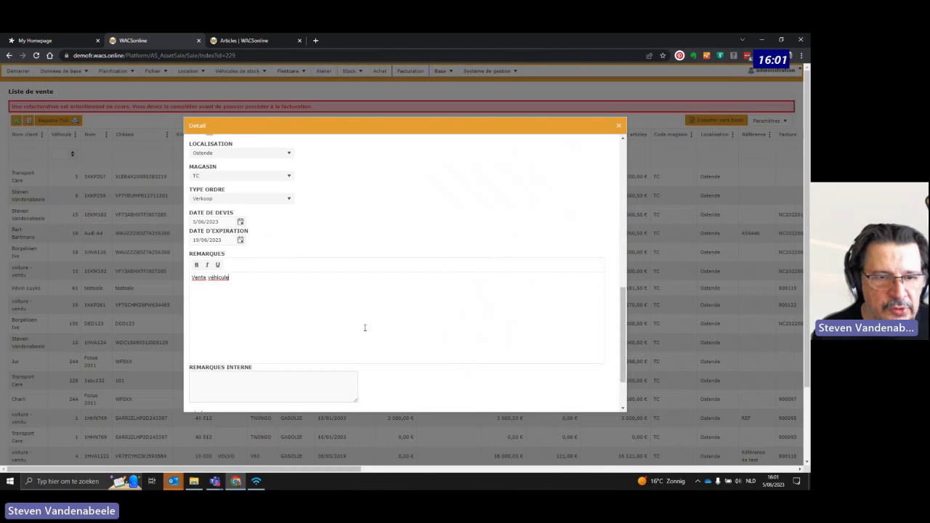
pyautogui.click(298, 359)
pyautogui.write('ABC13')
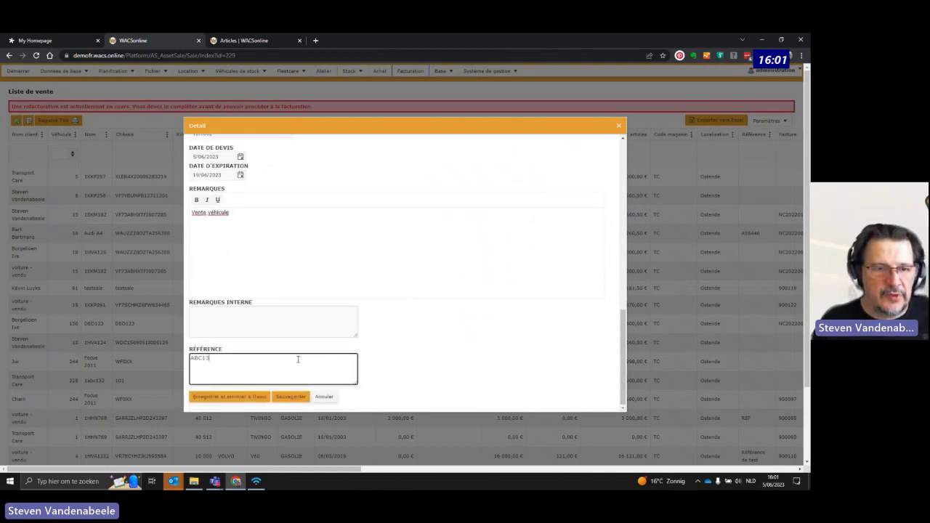
pyautogui.press('BackSpace')
pyautogui.write('23')
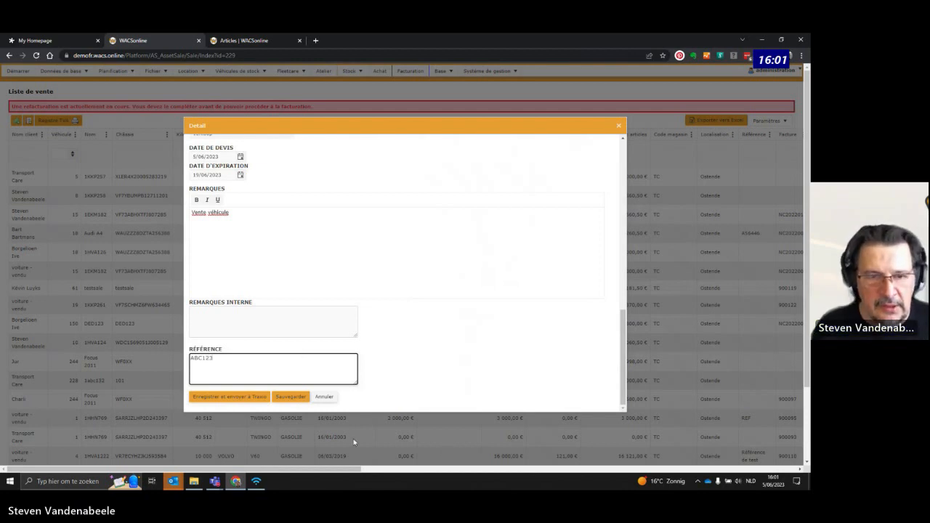
pyautogui.click(294, 396)
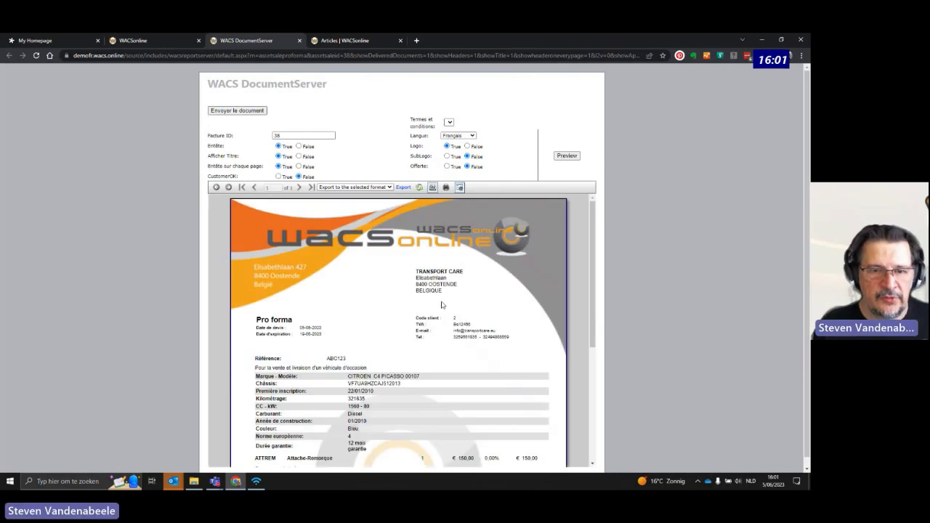
# Review the generated pro forma from the vehicle details down to the price totals and close it
pyautogui.scroll(-1, 440, 305)
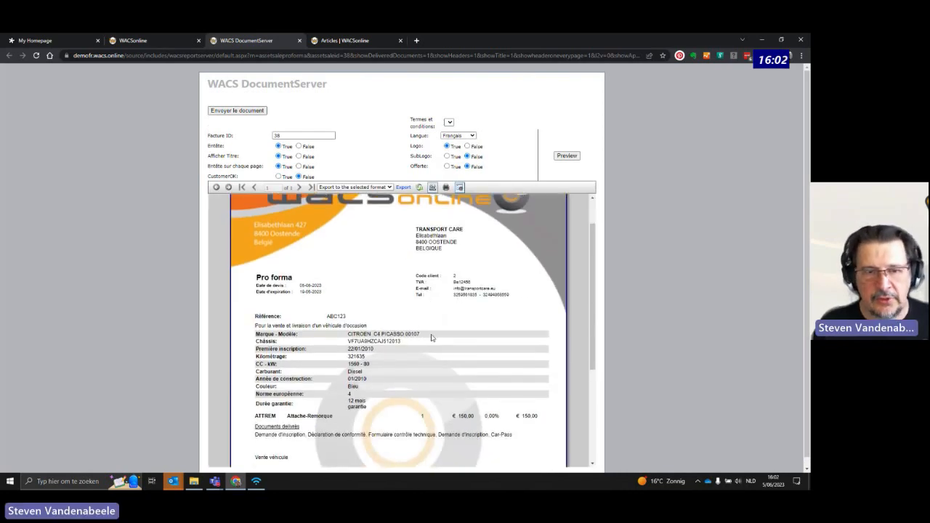
pyautogui.scroll(-2, 430, 340)
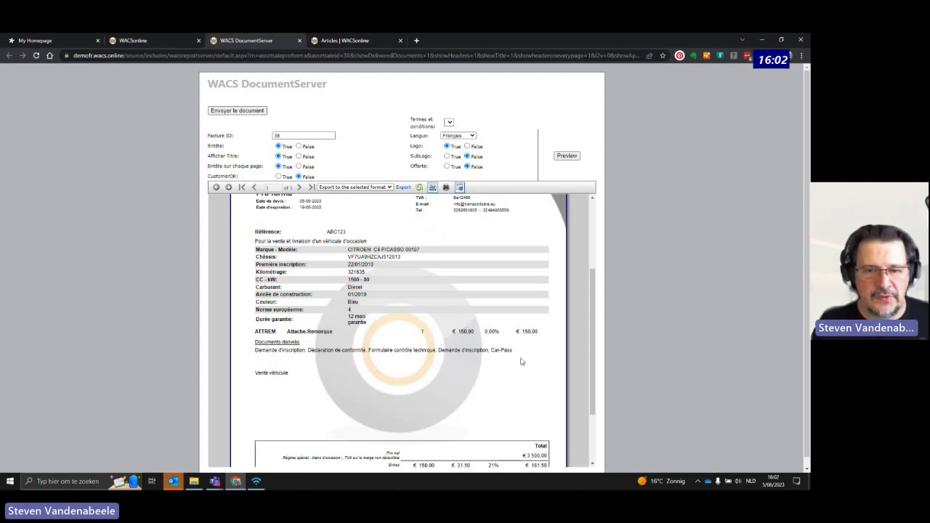
pyautogui.scroll(-1, 524, 365)
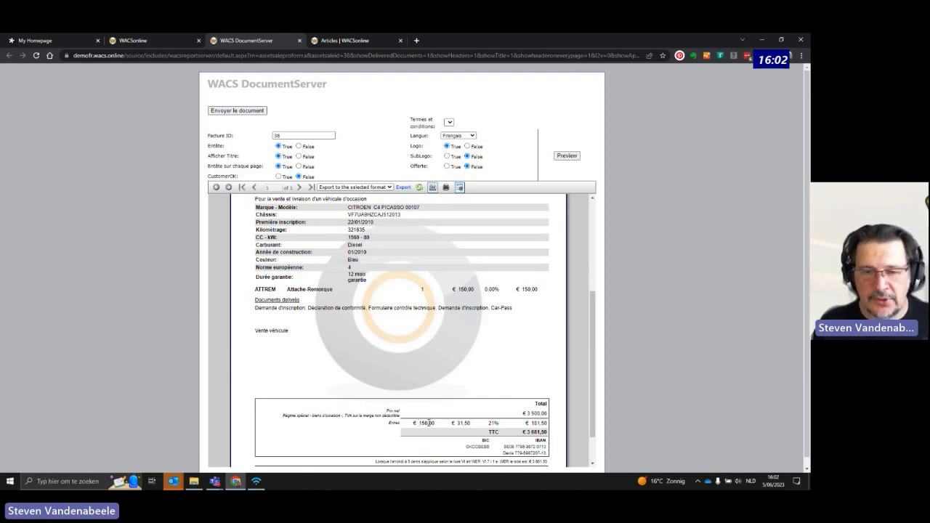
pyautogui.scroll(-1, 477, 423)
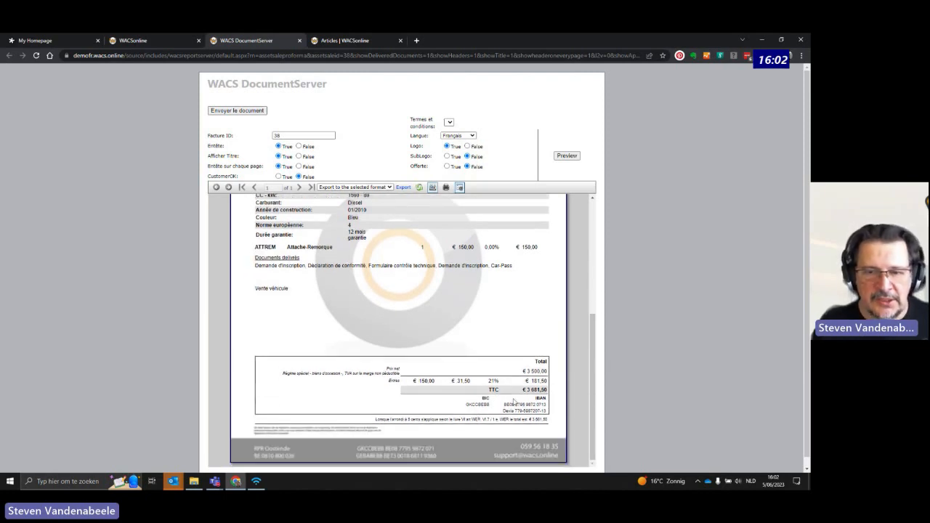
pyautogui.scroll(5, 514, 402)
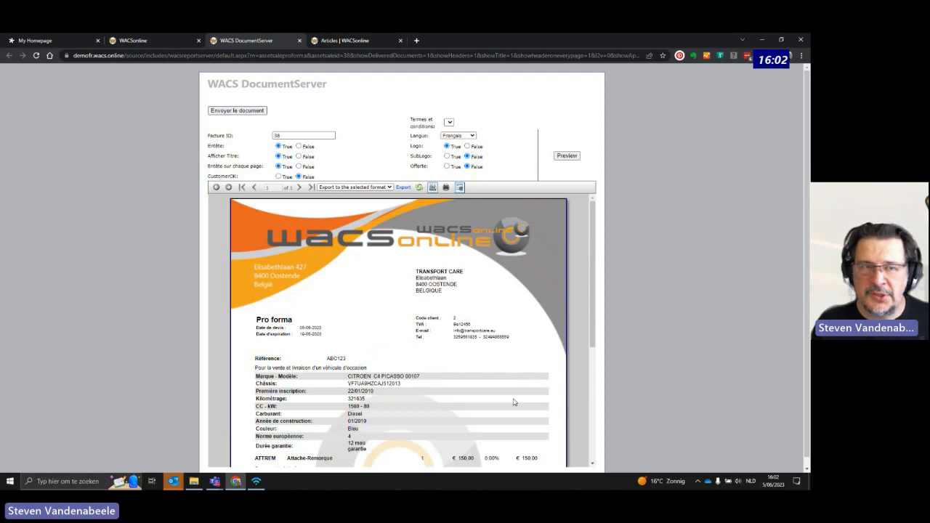
pyautogui.click(300, 41)
# Open the vehicle sales list from the stock vehicles section
pyautogui.click(349, 70)
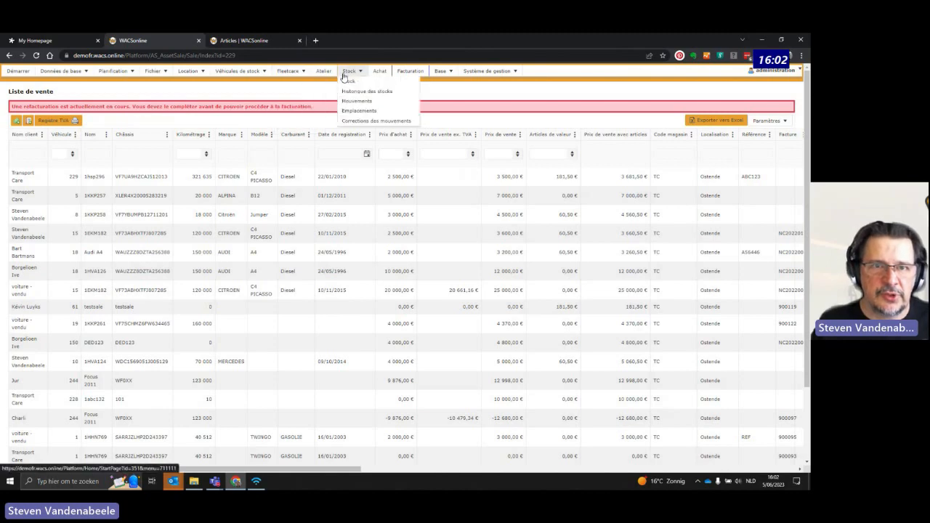
pyautogui.click(238, 71)
pyautogui.click(245, 93)
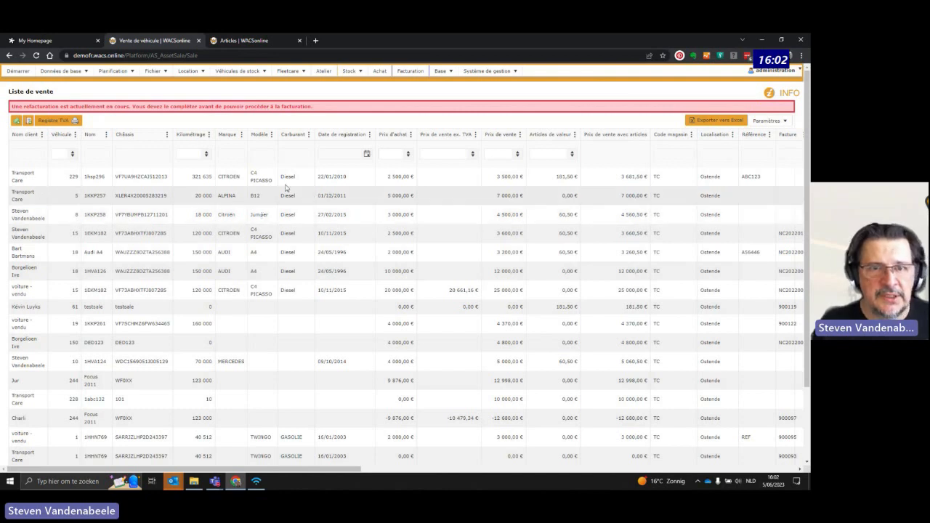
# Open the offer of the Transport Care C4 PICASSO sale, review its details and totals, and close it
pyautogui.rightClick(322, 182)
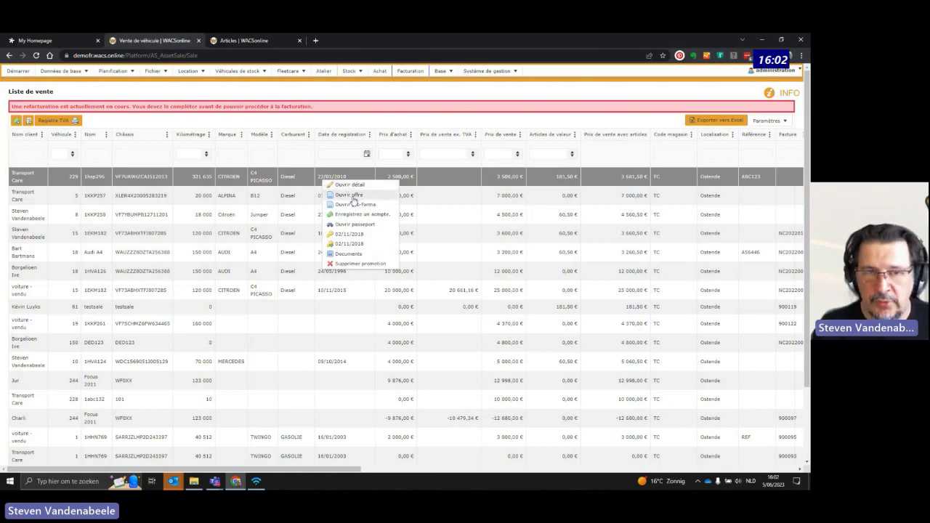
pyautogui.click(352, 196)
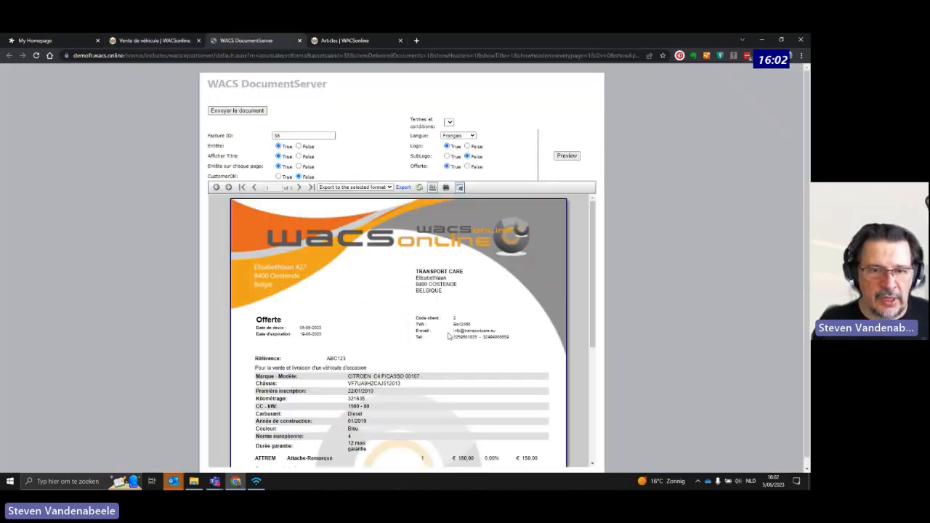
pyautogui.scroll(-1, 450, 339)
pyautogui.scroll(-2, 449, 339)
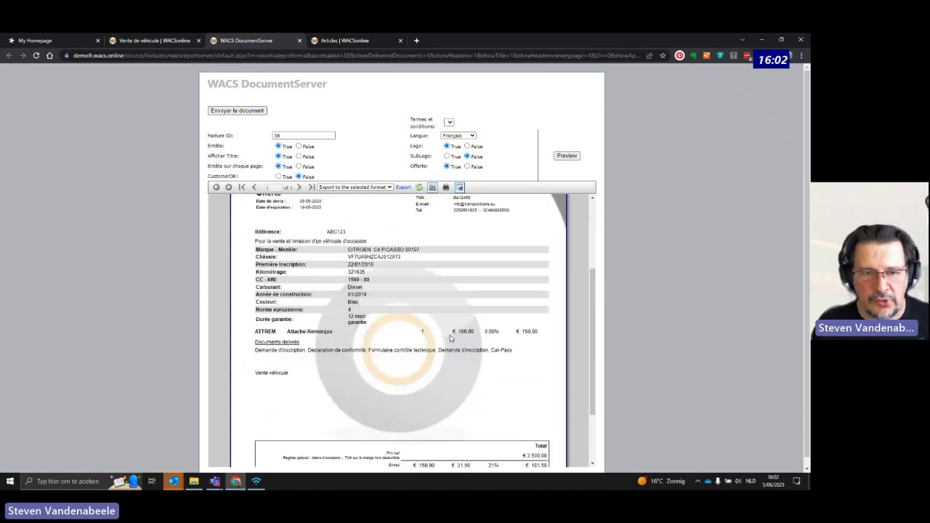
pyautogui.scroll(-2, 450, 338)
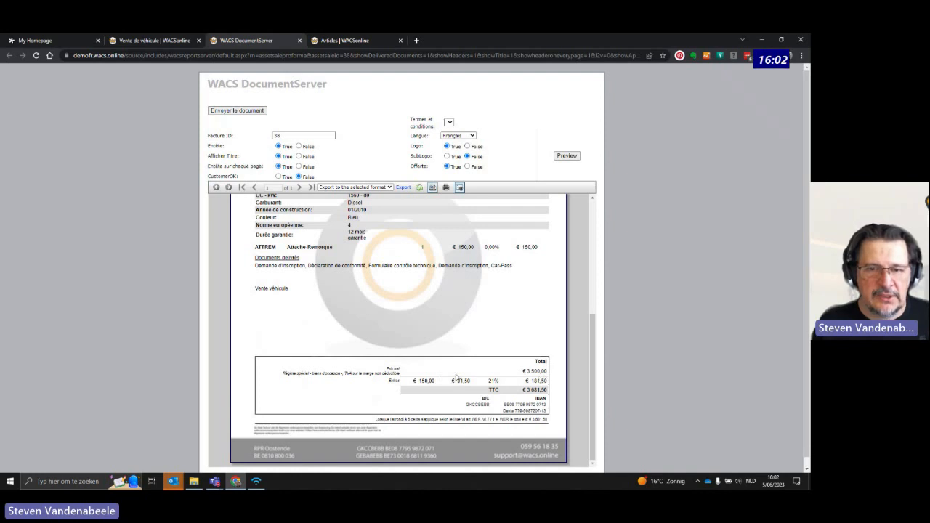
pyautogui.scroll(2, 456, 375)
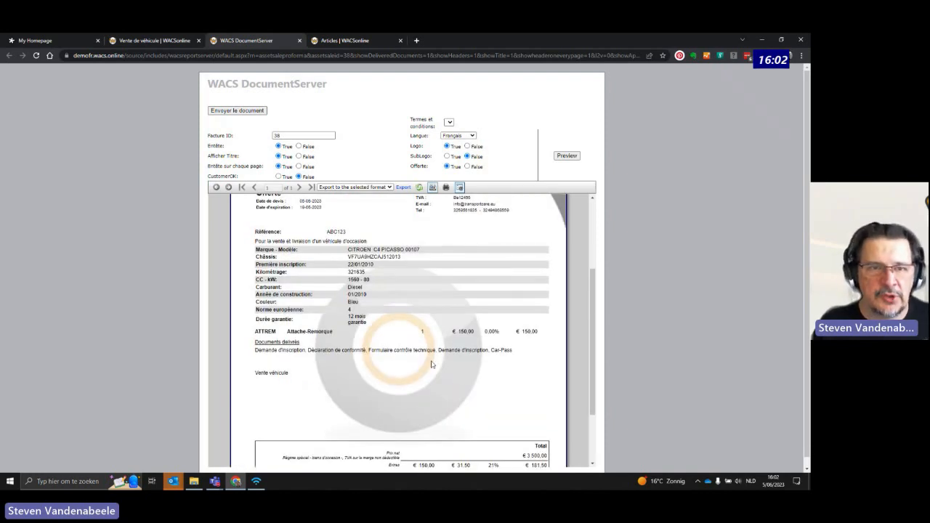
pyautogui.click(300, 41)
# View the pro forma of the Transport Care C4 PICASSO sale from the sales list and close it
pyautogui.rightClick(313, 173)
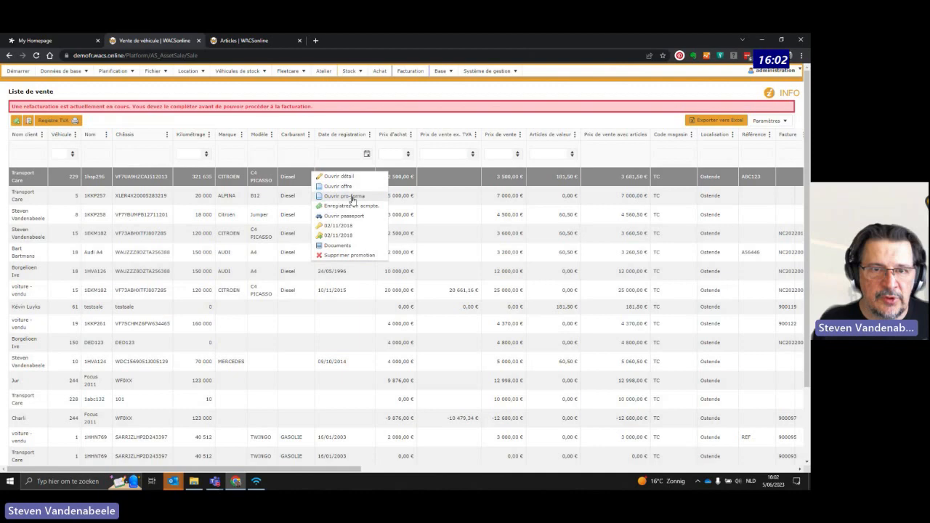
pyautogui.click(352, 198)
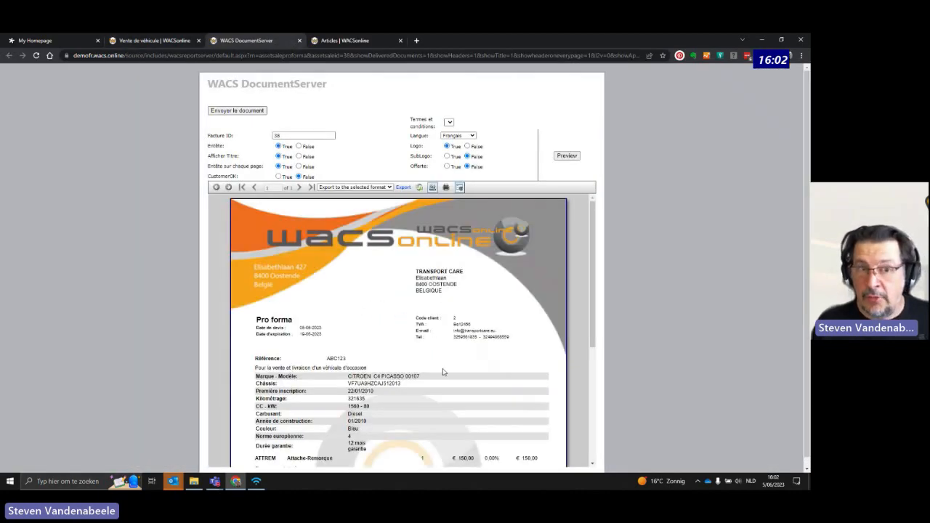
pyautogui.hotkey('ctrl', 'w')
# Register a €1,000 advance paid by Bancontact on the Transport Care C4 PICASSO sale and save the payment
pyautogui.rightClick(312, 181)
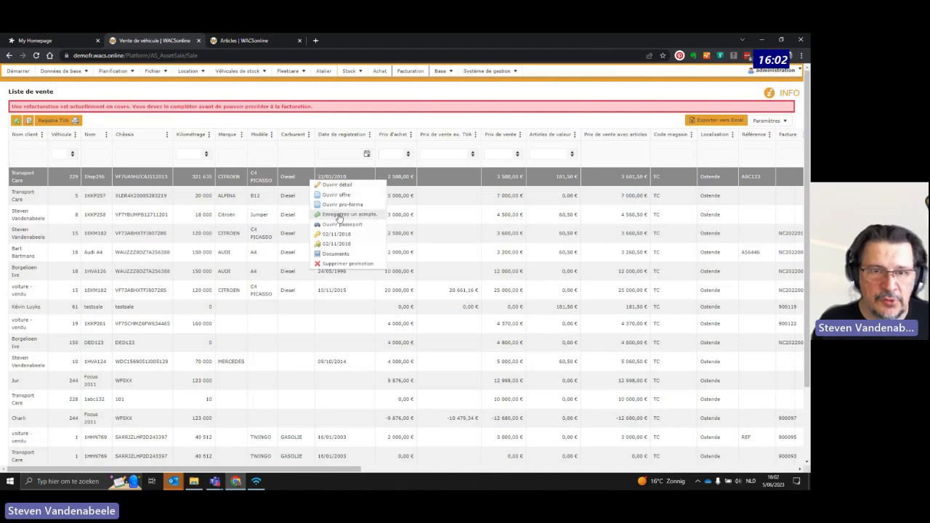
pyautogui.click(340, 216)
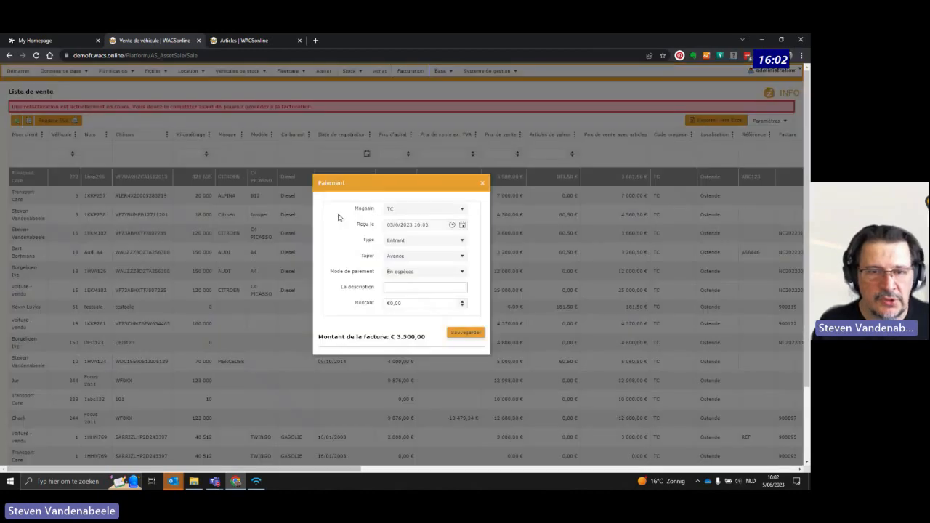
pyautogui.click(449, 273)
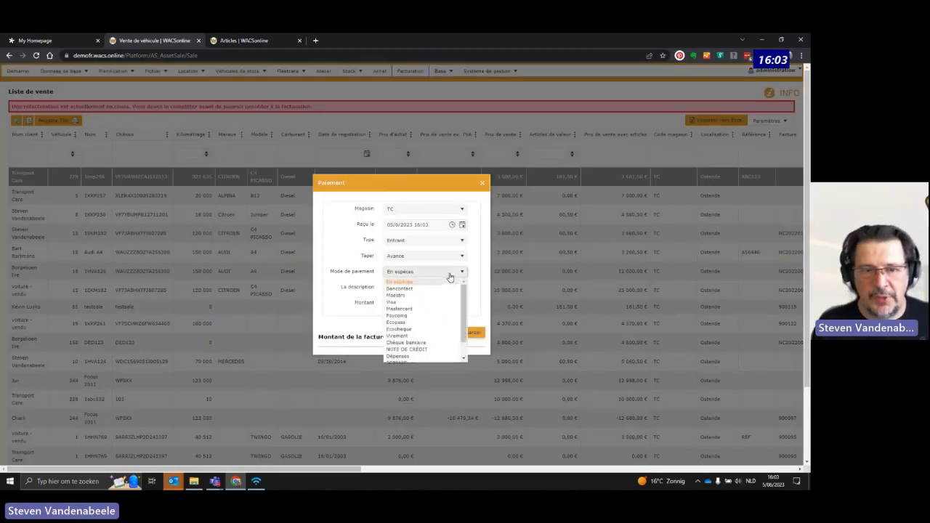
pyautogui.click(425, 290)
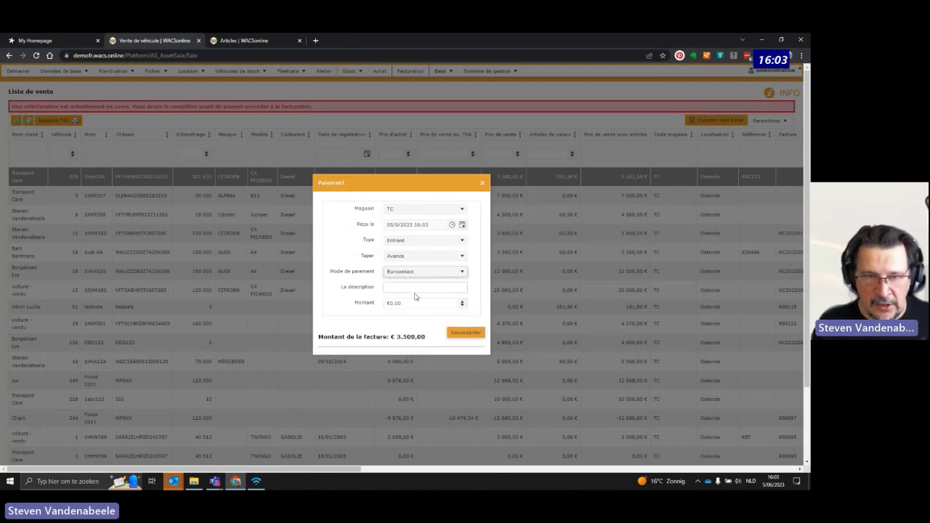
pyautogui.click(411, 306)
pyautogui.write('1000')
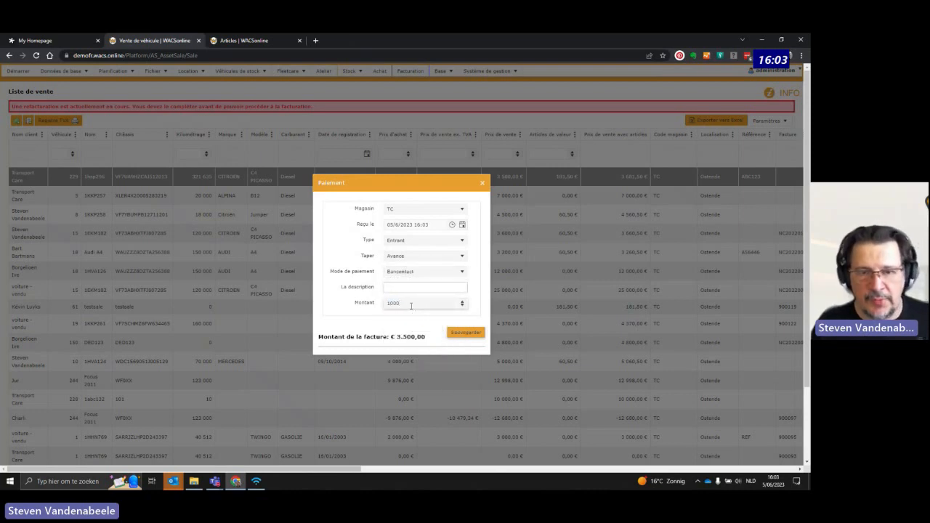
pyautogui.press('Tab')
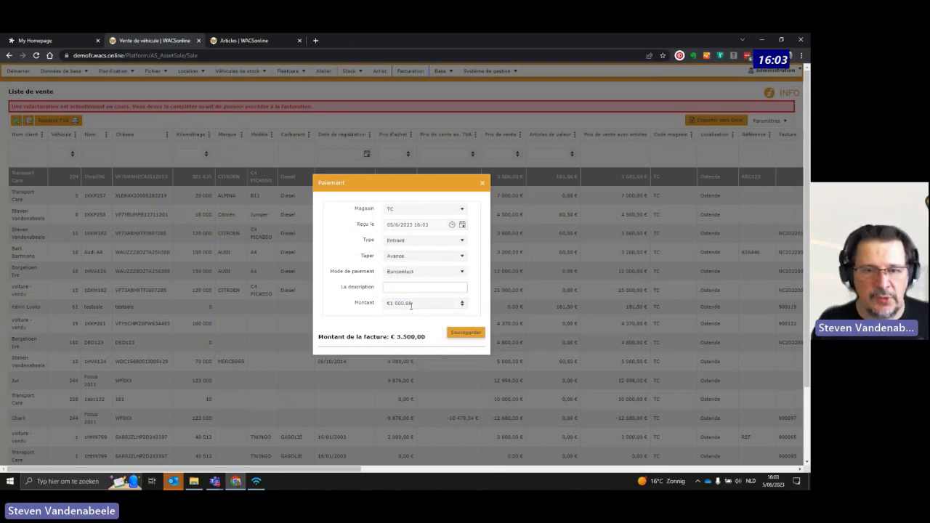
pyautogui.click(469, 336)
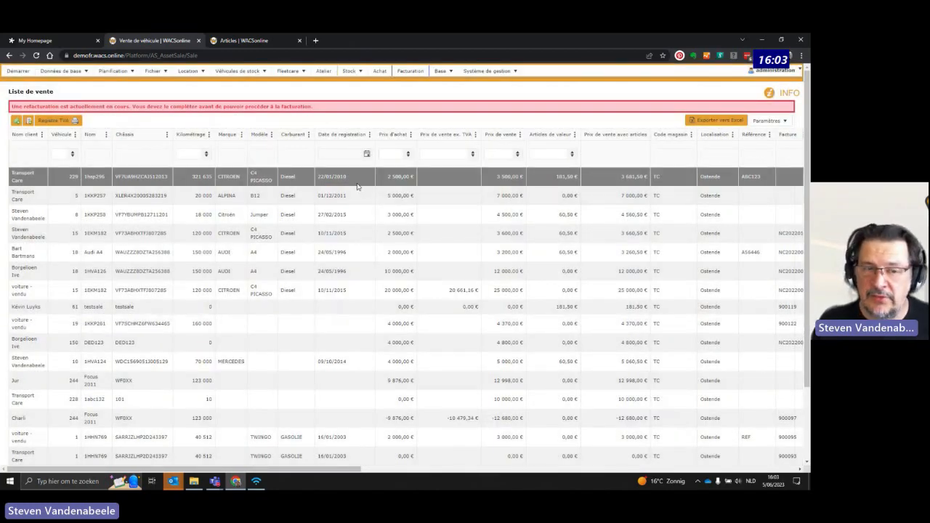
# Open the pro forma of the Transport Care C4 PICASSO sale, check the advance and outstanding balance in its totals, and close it
pyautogui.rightClick(357, 186)
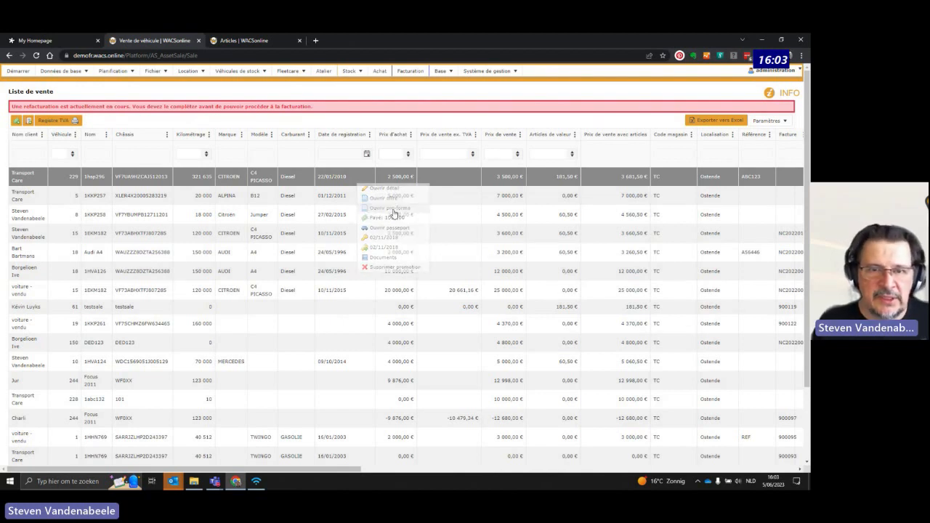
pyautogui.click(395, 209)
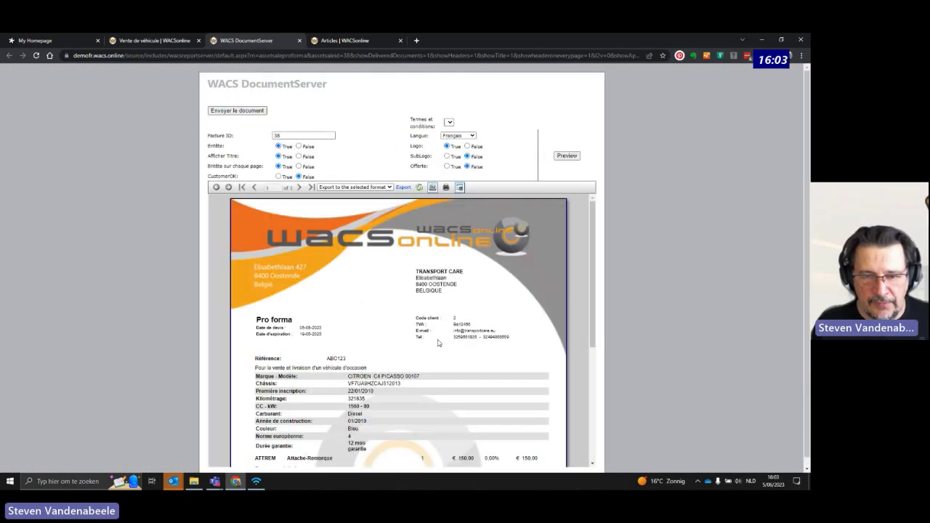
pyautogui.scroll(-10, 438, 324)
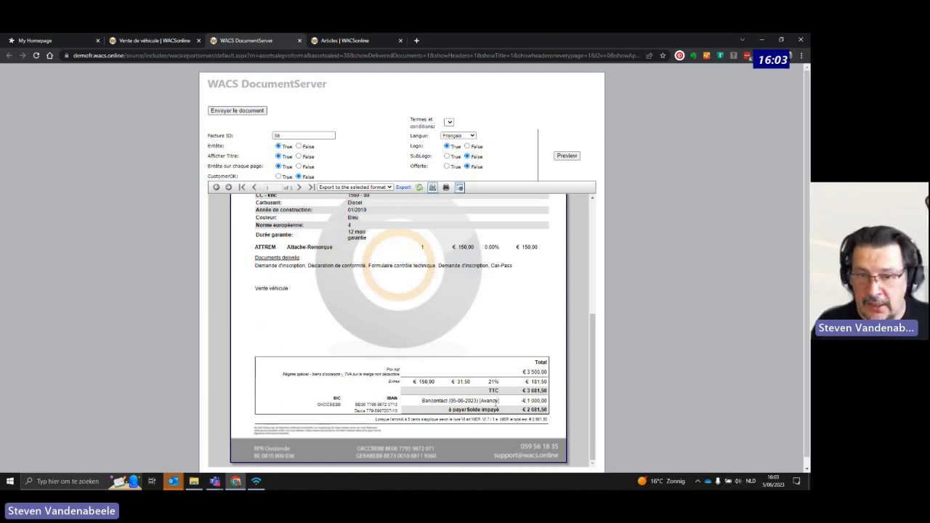
pyautogui.hotkey('ctrl', 'w')
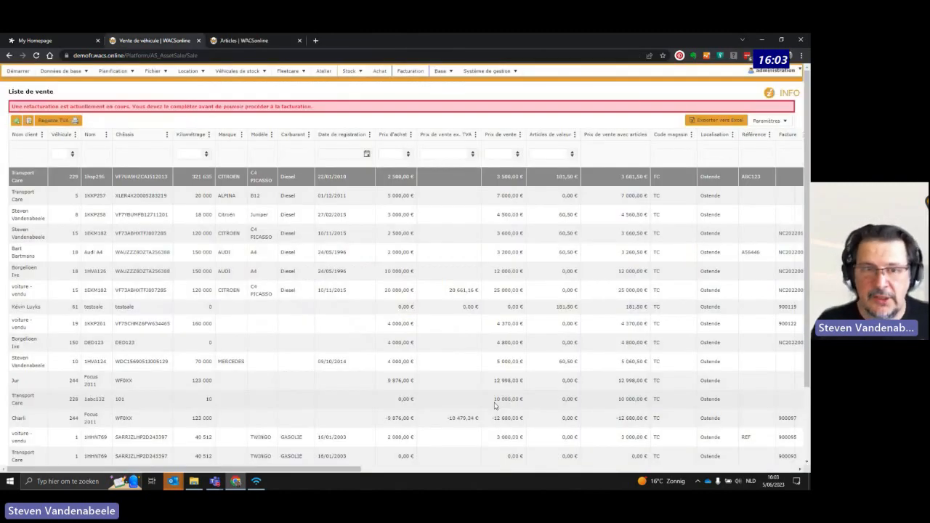
# Reopen the C4 PICASSO sale's pro forma and review its vehicle details, extra article and delivered documents
pyautogui.rightClick(345, 185)
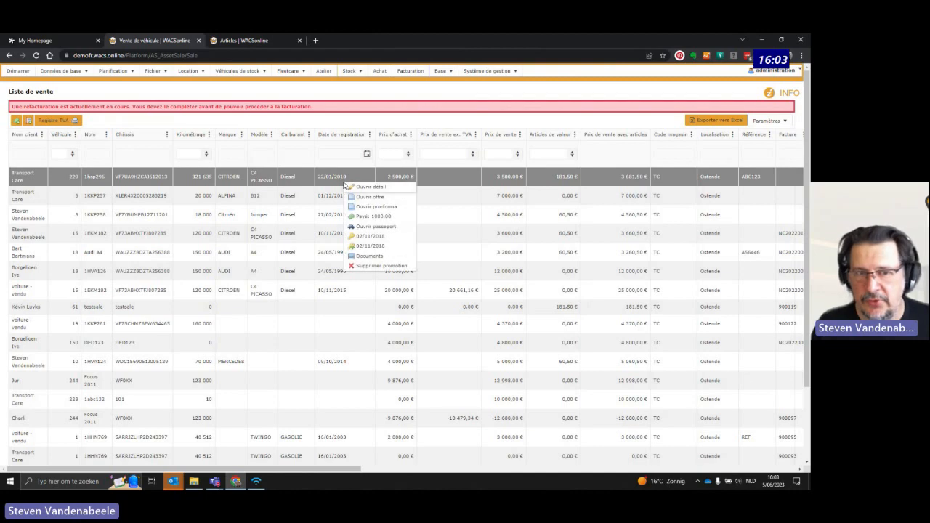
pyautogui.click(386, 208)
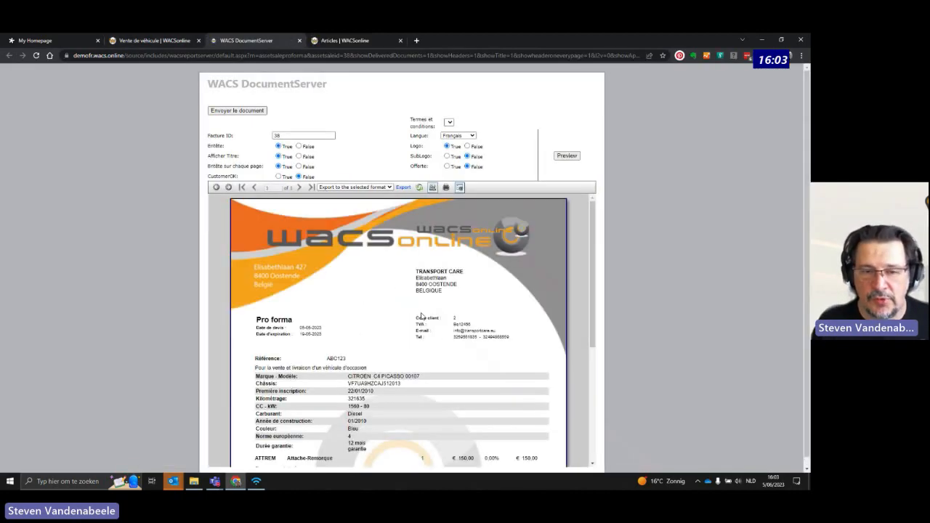
pyautogui.scroll(-1, 385, 324)
pyautogui.scroll(-1, 384, 323)
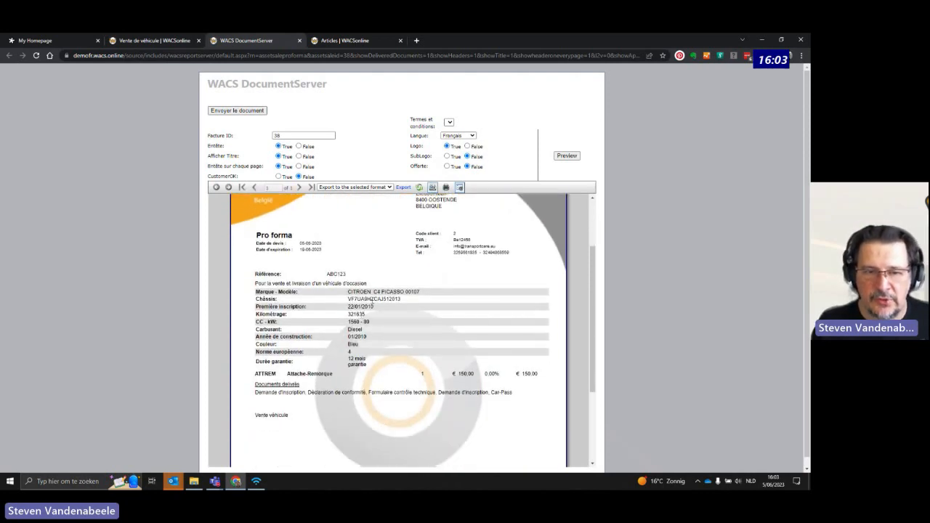
pyautogui.scroll(-1, 373, 314)
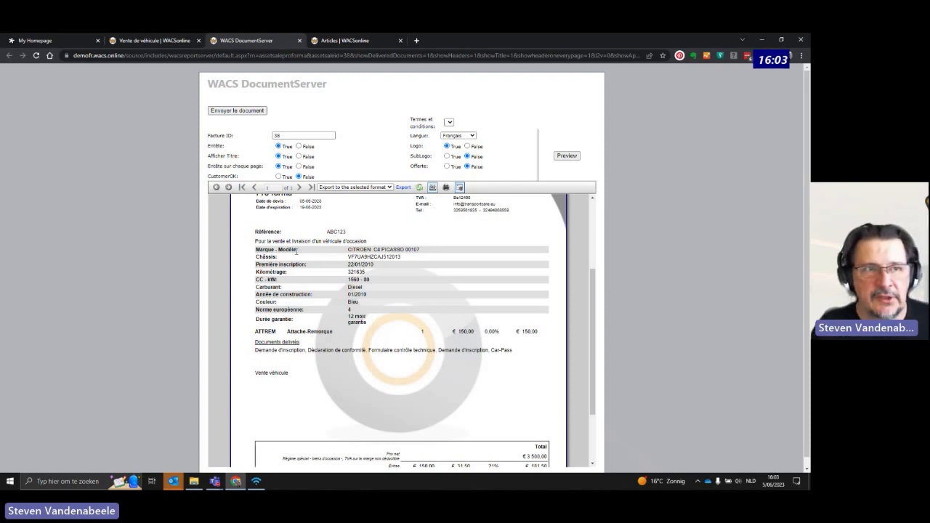
# Switch back to WACSonline, open the stock vehicles list, and go to Hexon from the Citroën C1
pyautogui.click(161, 42)
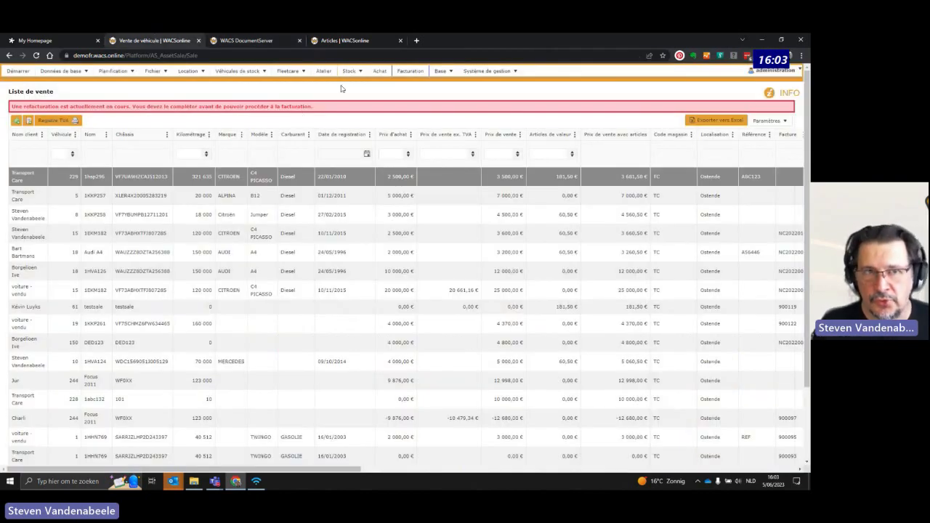
pyautogui.click(234, 83)
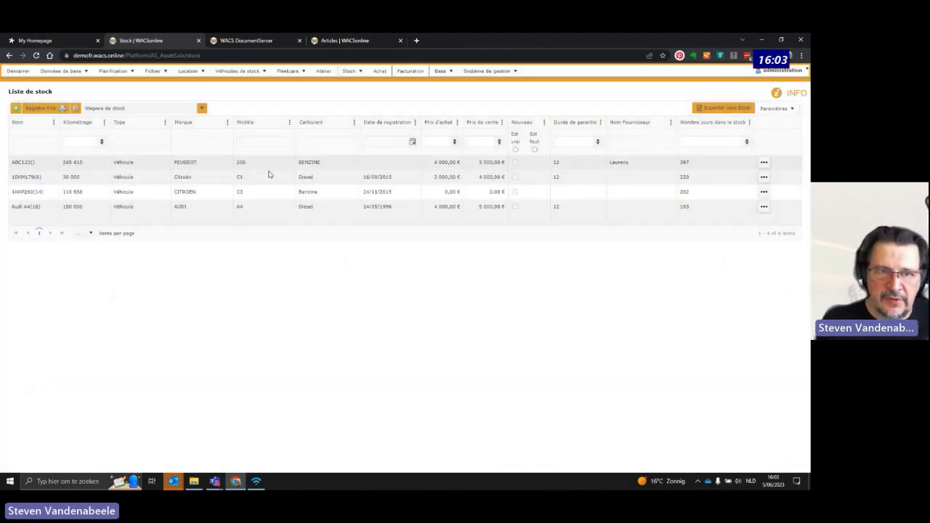
pyautogui.rightClick(149, 182)
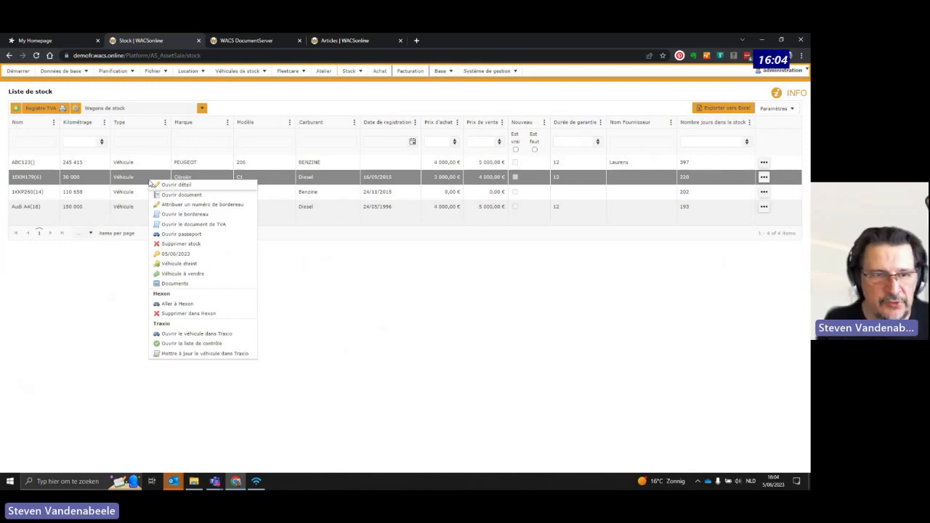
pyautogui.click(191, 306)
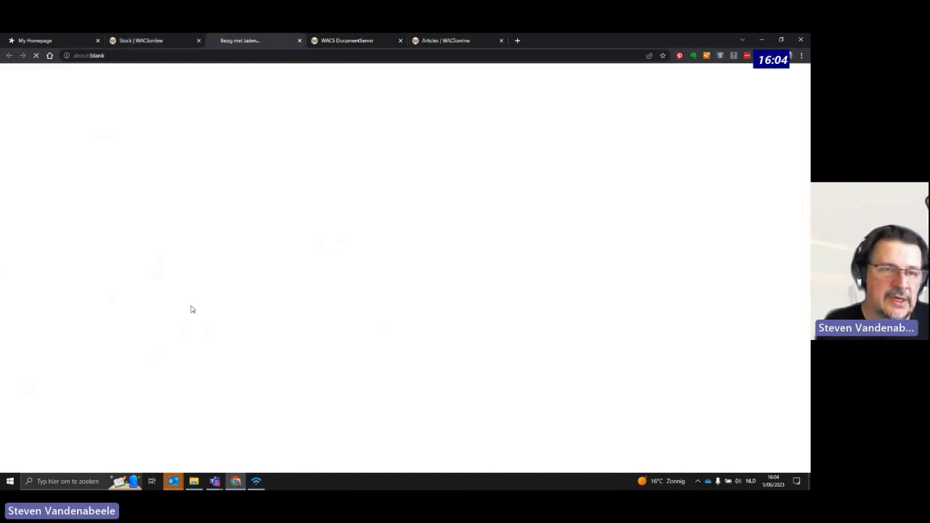
pyautogui.scroll(-1, 194, 256)
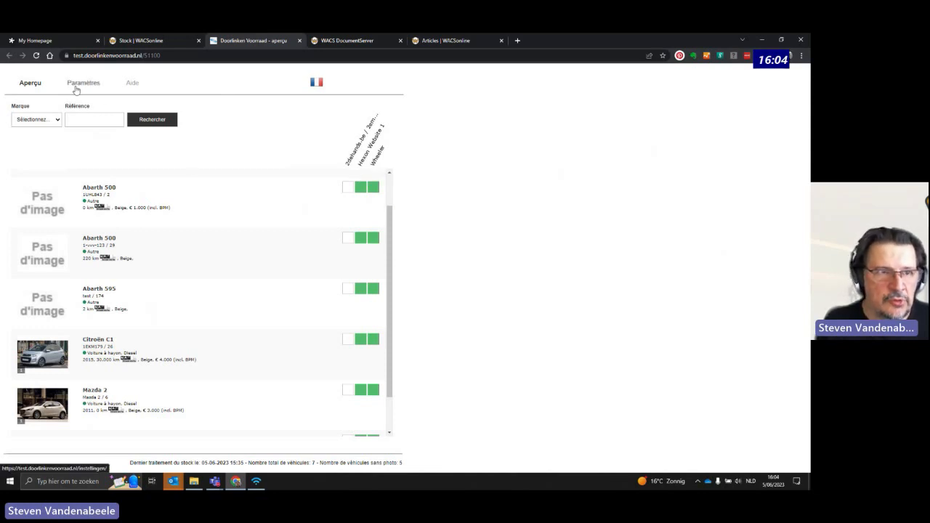
# View the advertising link settings in Hexon and open the list of new links that can be requested
pyautogui.click(31, 87)
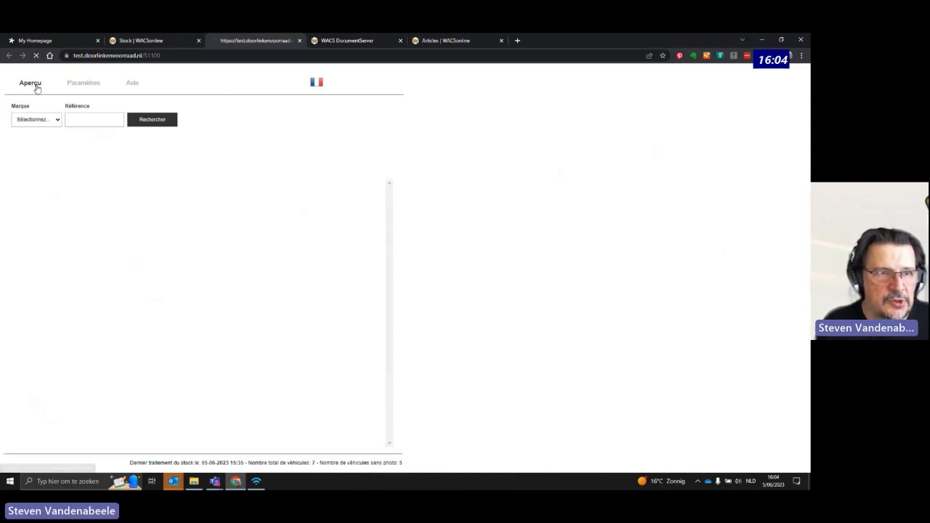
pyautogui.click(80, 88)
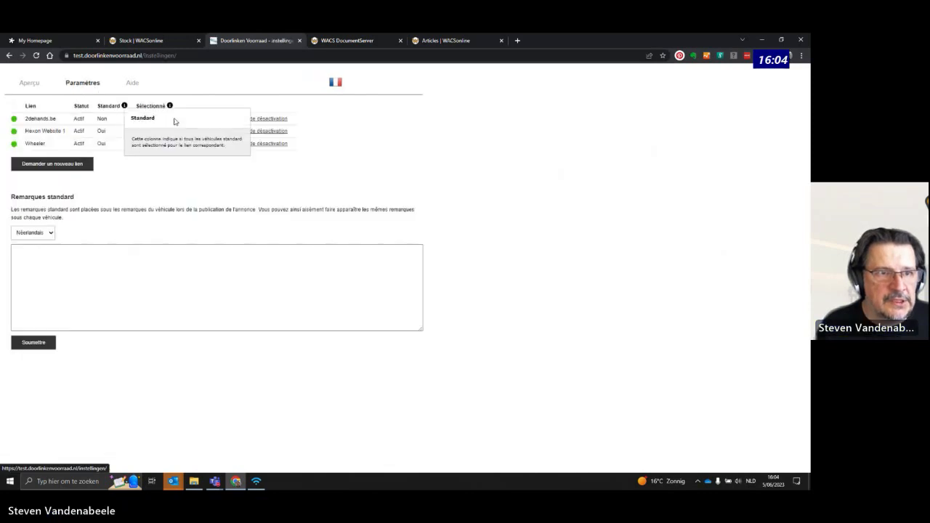
pyautogui.click(51, 166)
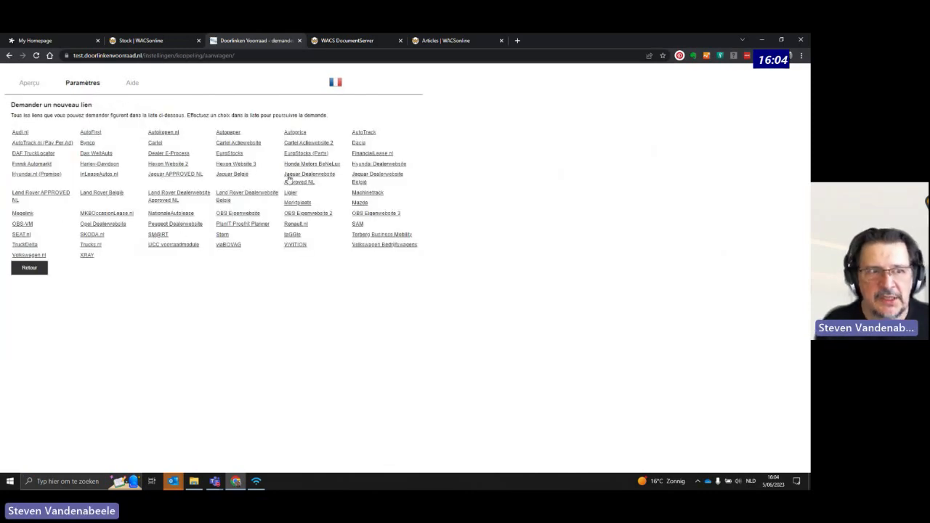
# Return to the Hexon stock overview and check the Citroën C1's publication status for Hexon Website 1 and Wheeler
pyautogui.click(28, 85)
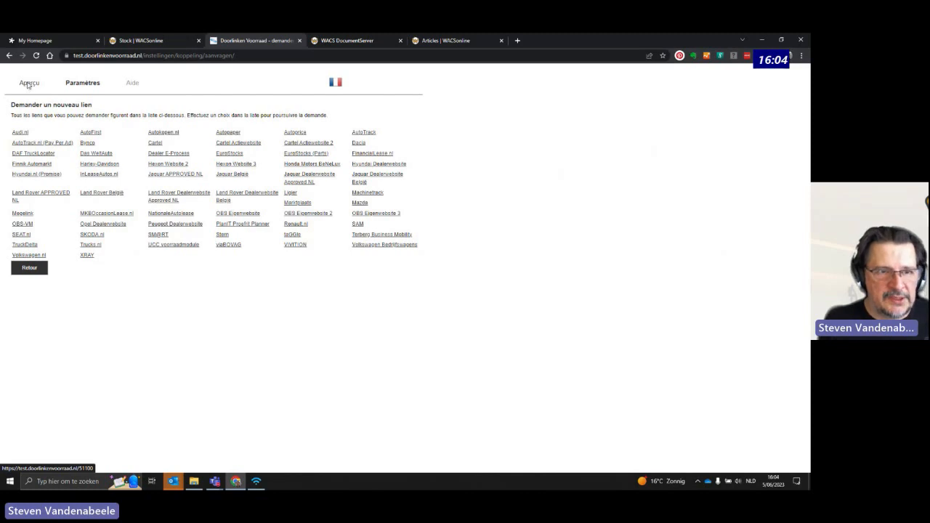
pyautogui.scroll(-1, 85, 374)
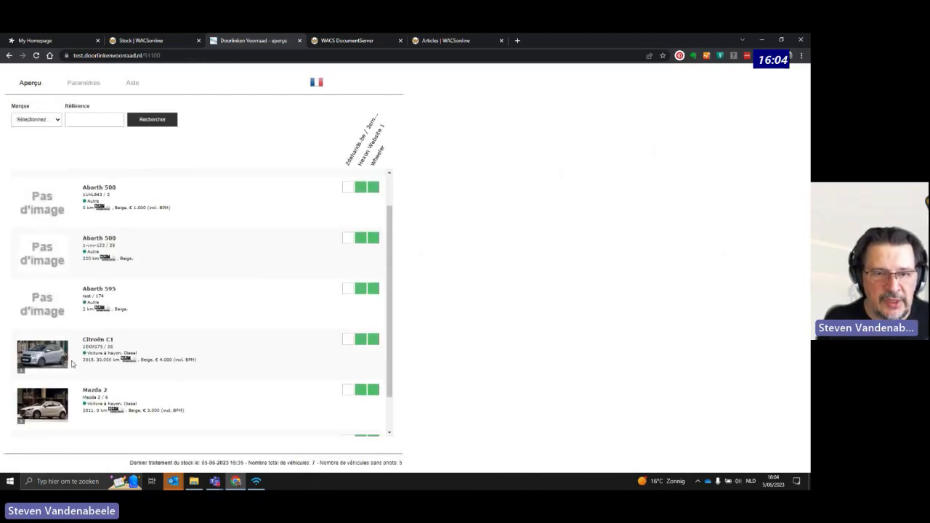
pyautogui.moveTo(348, 344)
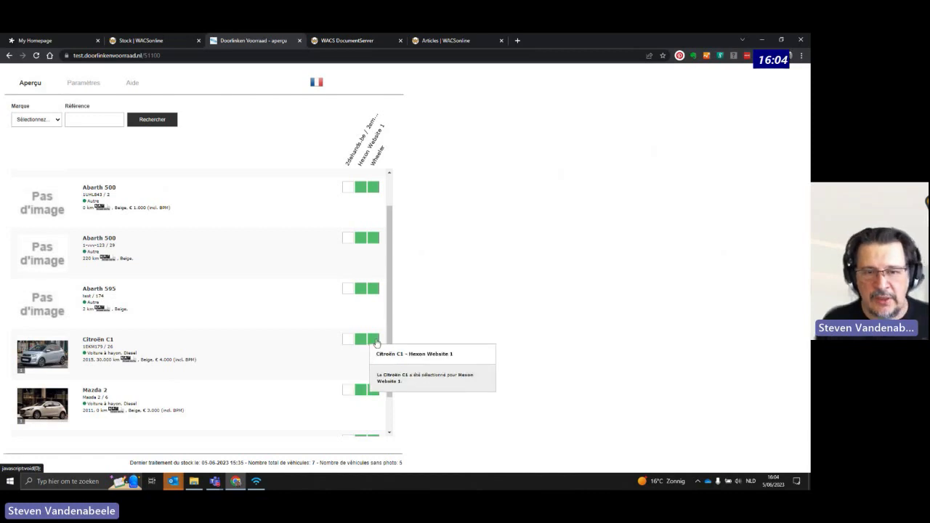
pyautogui.moveTo(375, 343)
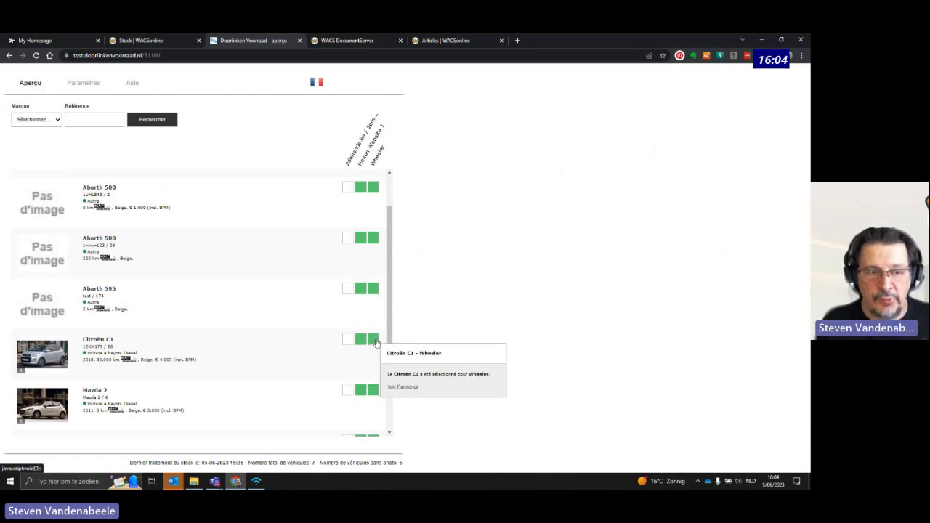
# Open the Citroën C1's detail page and review its photo, price, identification and technical information
pyautogui.click(51, 354)
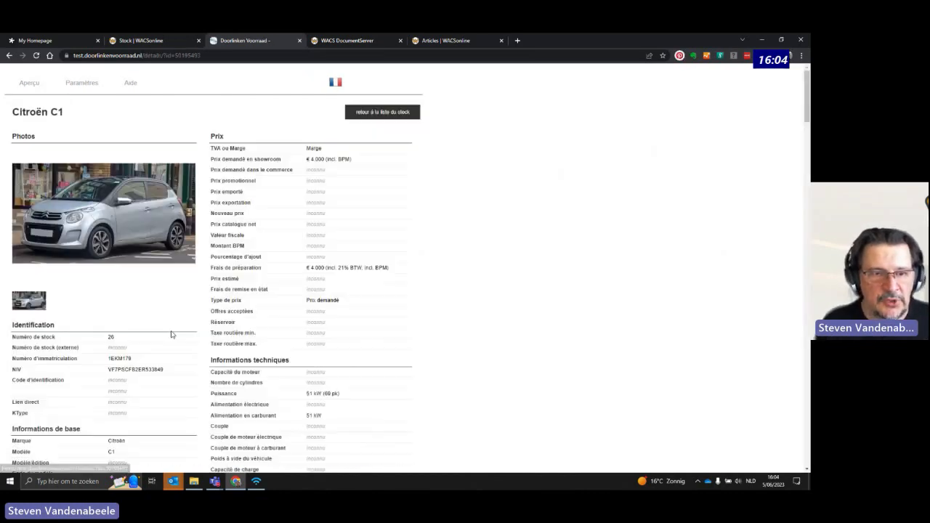
pyautogui.scroll(-3, 266, 207)
pyautogui.scroll(-4, 275, 334)
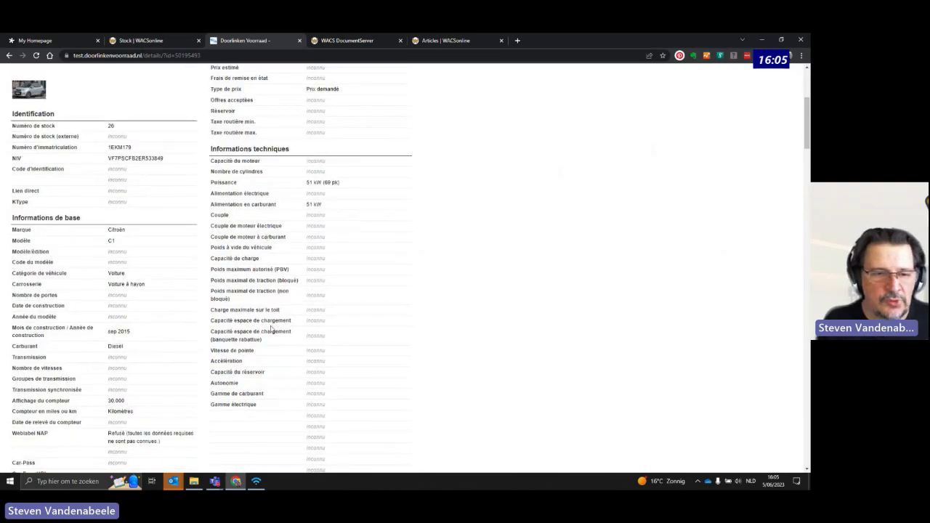
pyautogui.scroll(7, 276, 345)
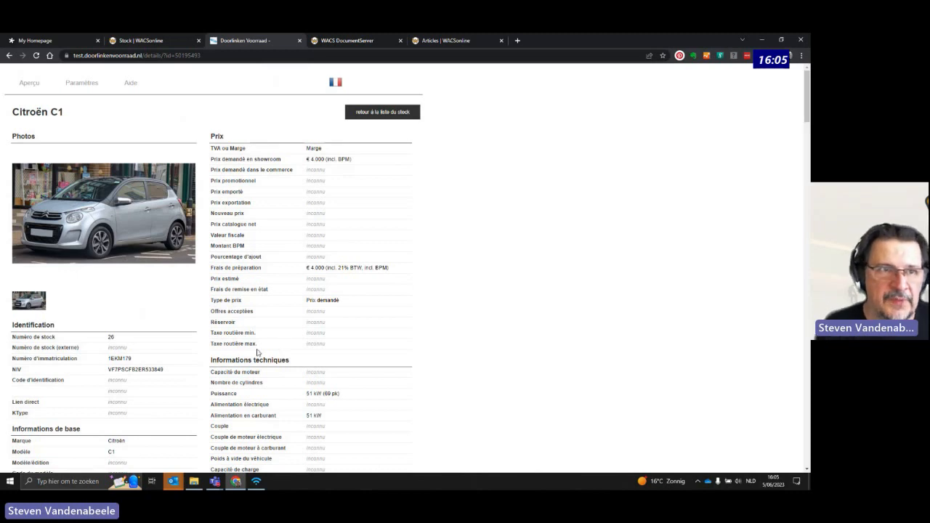
# Switch to the WACSonline stock list, open the Citroën C1 entry in Traxio, and review the vehicle description, documents and checklist
pyautogui.click(120, 40)
pyautogui.rightClick(149, 176)
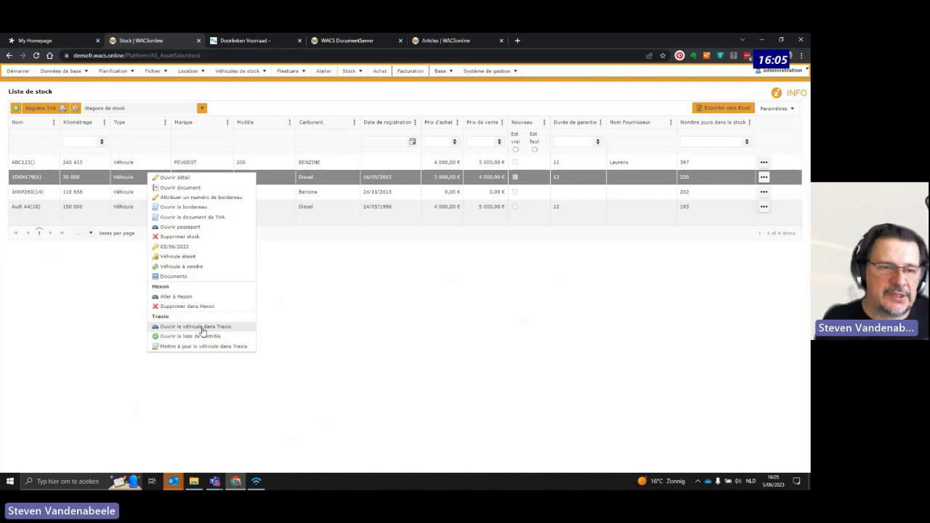
pyautogui.click(203, 328)
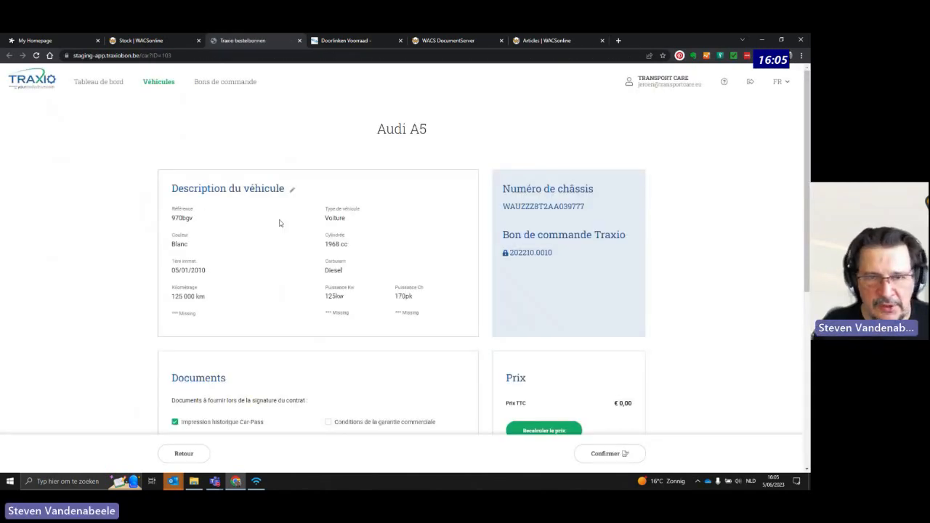
pyautogui.scroll(-1, 275, 231)
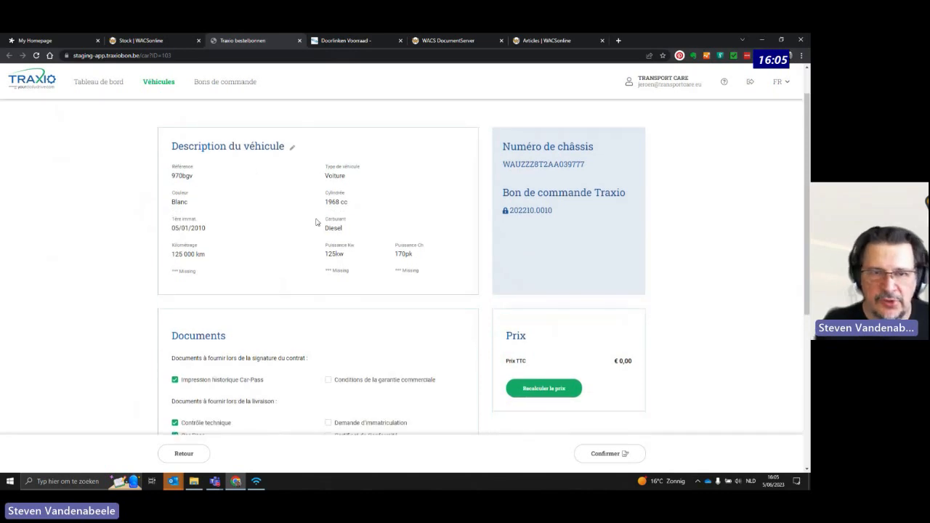
pyautogui.scroll(-1, 308, 264)
pyautogui.scroll(-2, 282, 287)
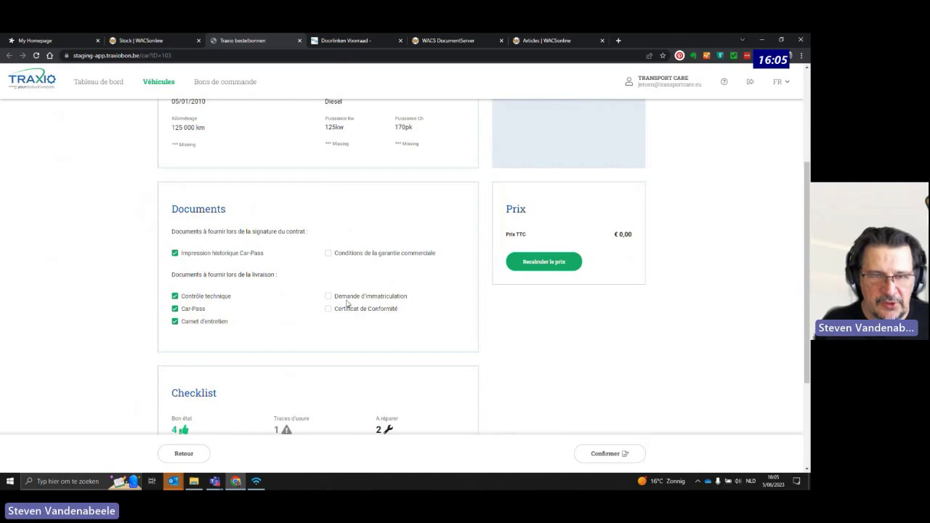
pyautogui.scroll(-2, 300, 311)
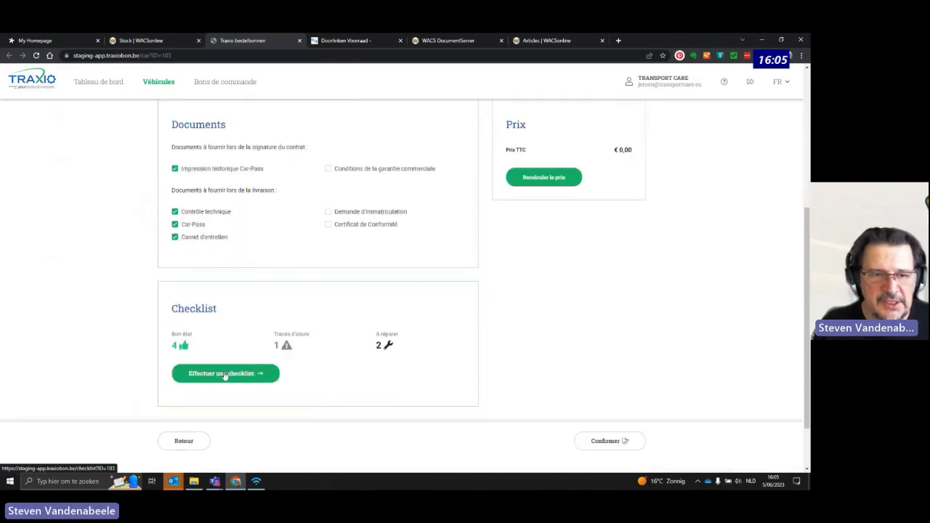
# Open the Audi A5's checklist and mark all items under Identification du véhicule as good
pyautogui.click(225, 375)
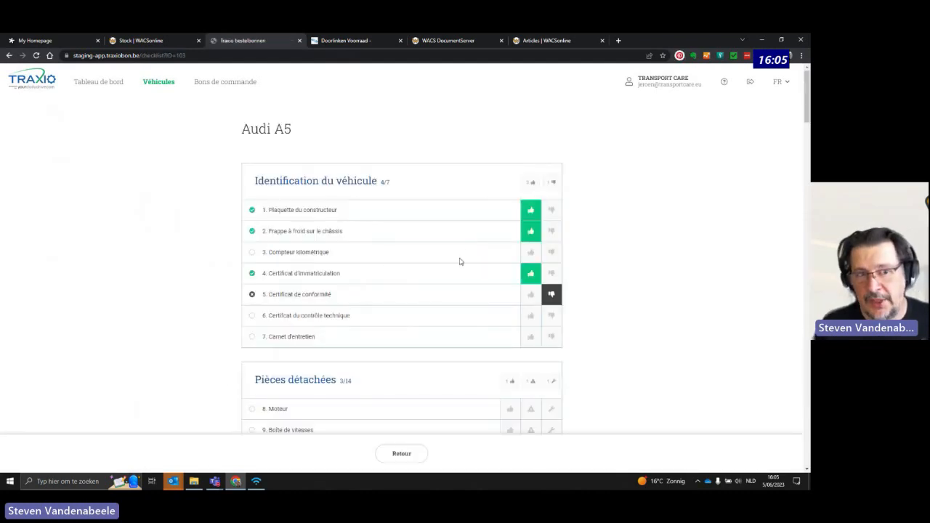
pyautogui.scroll(-1, 465, 241)
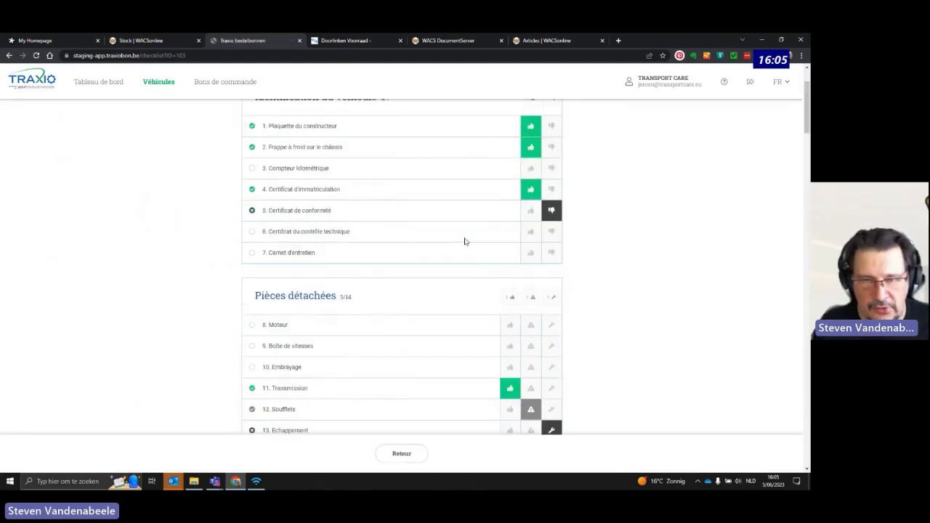
pyautogui.scroll(1, 462, 241)
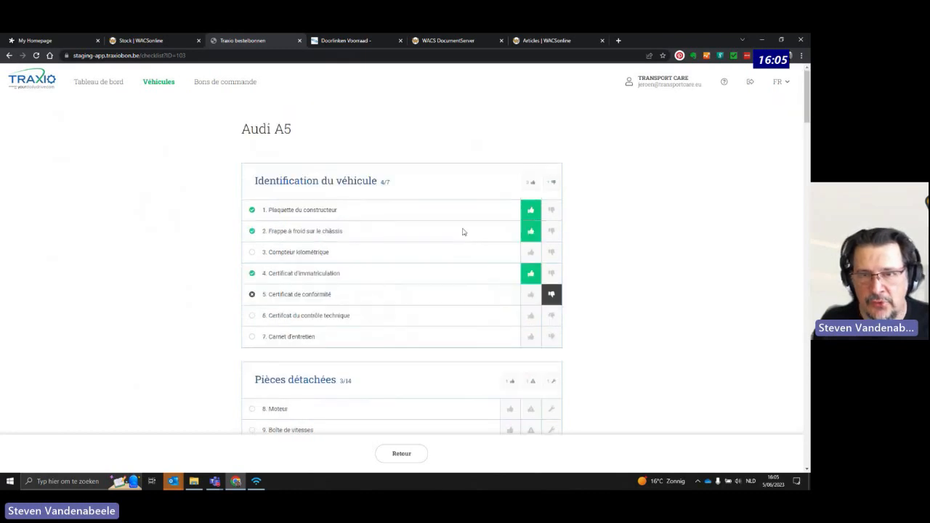
pyautogui.click(529, 184)
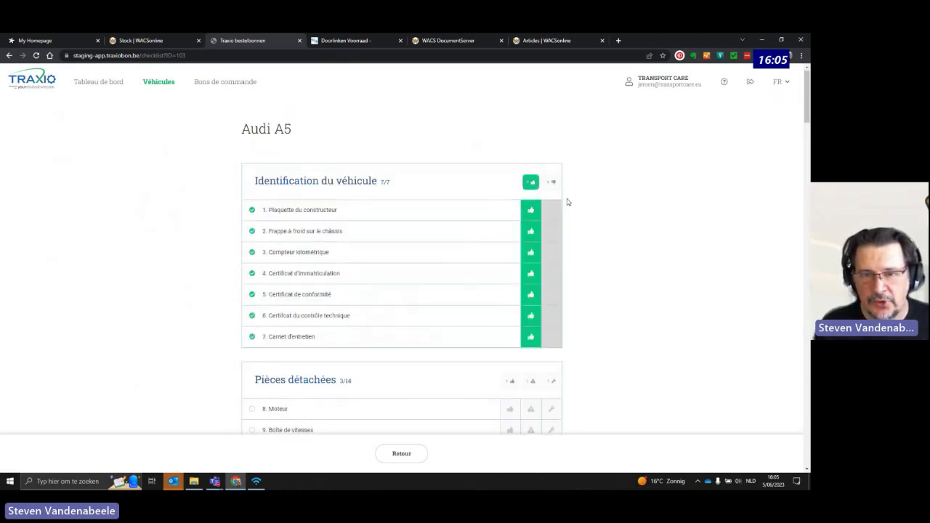
# Under Pièces détachées, mark Echappement as needing repair, and the Carburateur - système d'injection et pompe and Batterie items as good
pyautogui.scroll(-2, 612, 305)
pyautogui.scroll(-1, 614, 306)
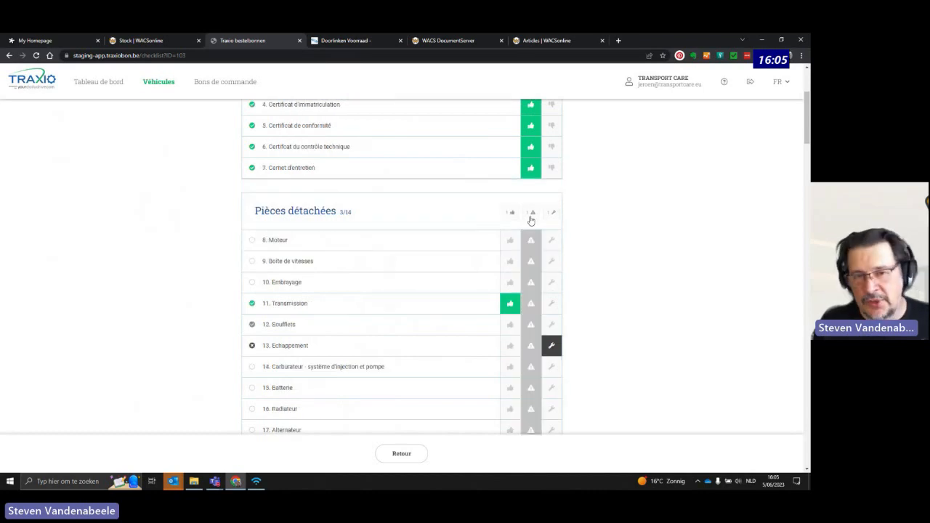
pyautogui.click(552, 345)
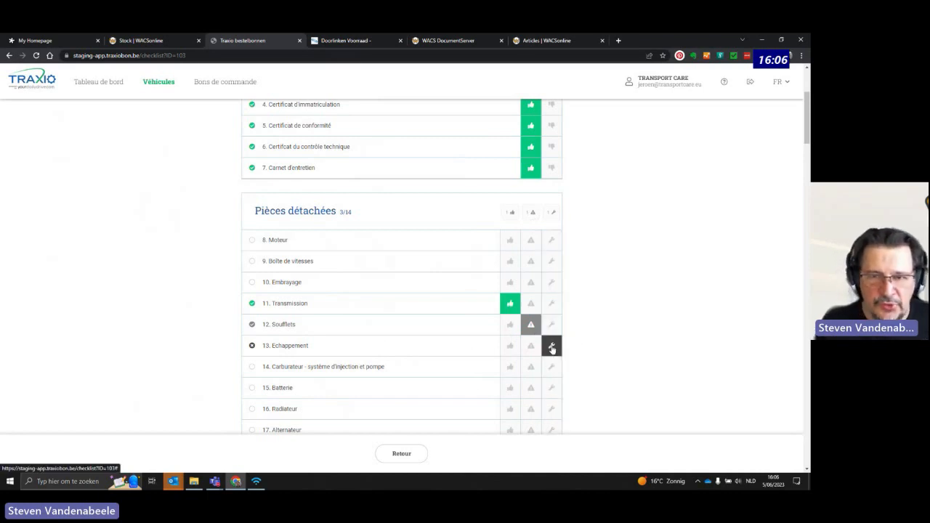
pyautogui.click(510, 368)
pyautogui.click(510, 387)
# Review the remaining checklist sections down to Pollution and return to the Audi A5's vehicle page
pyautogui.scroll(-11, 467, 376)
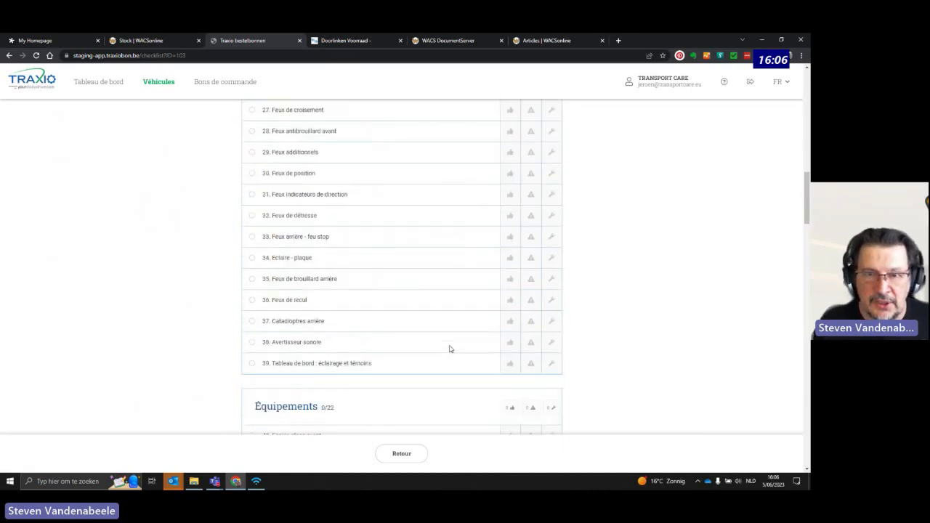
pyautogui.scroll(-10, 450, 348)
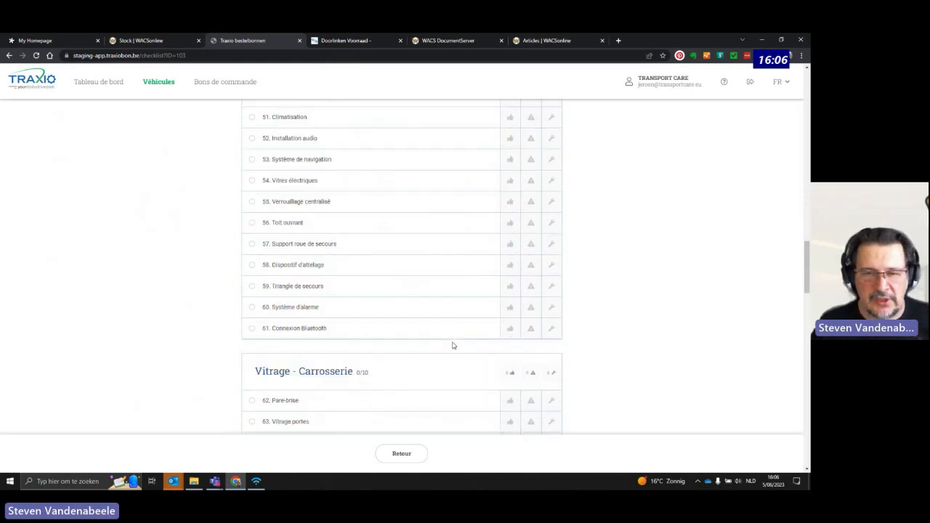
pyautogui.scroll(-15, 452, 345)
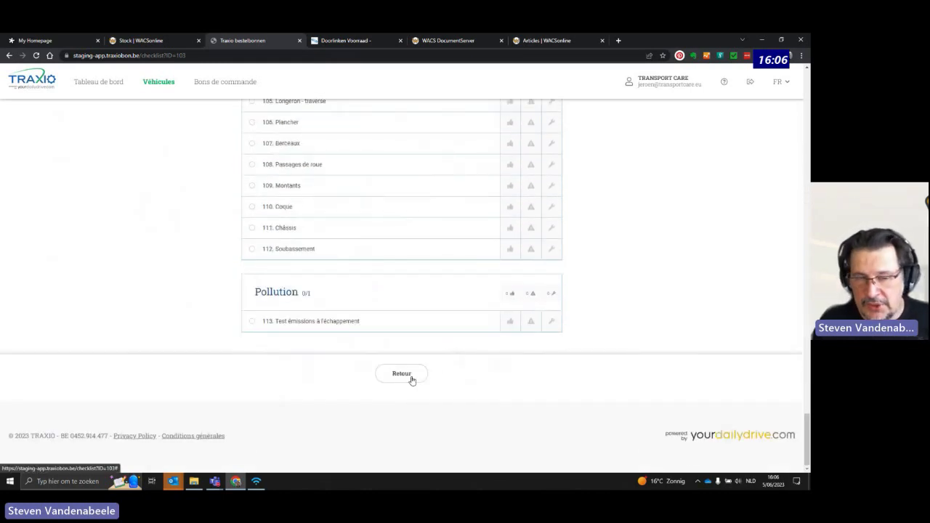
pyautogui.click(411, 380)
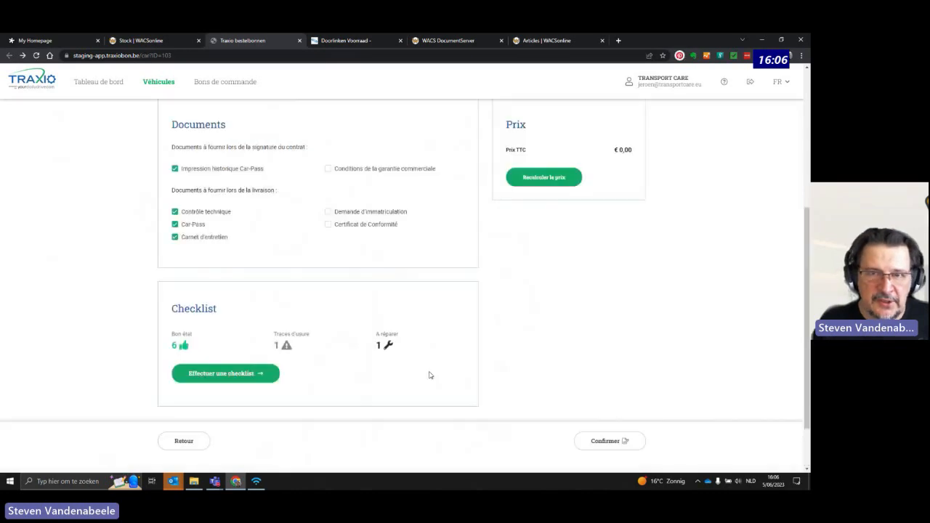
# Review the Audi A5's description and Traxio order form reference, and switch back to the WACSonline stock list
pyautogui.scroll(5, 429, 376)
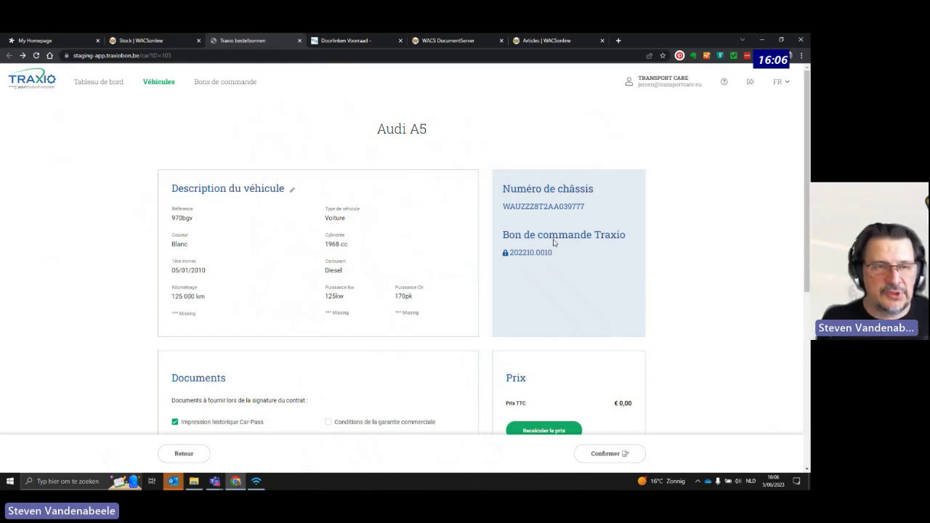
pyautogui.click(148, 40)
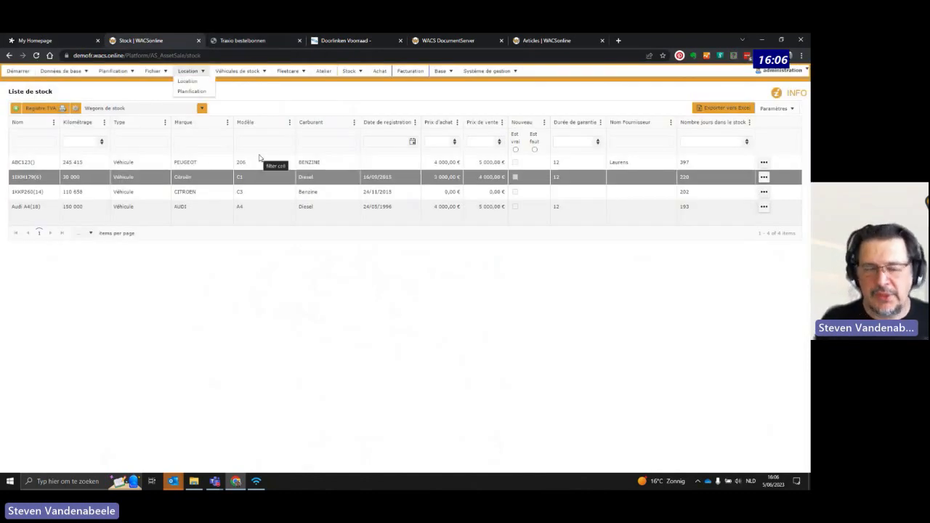